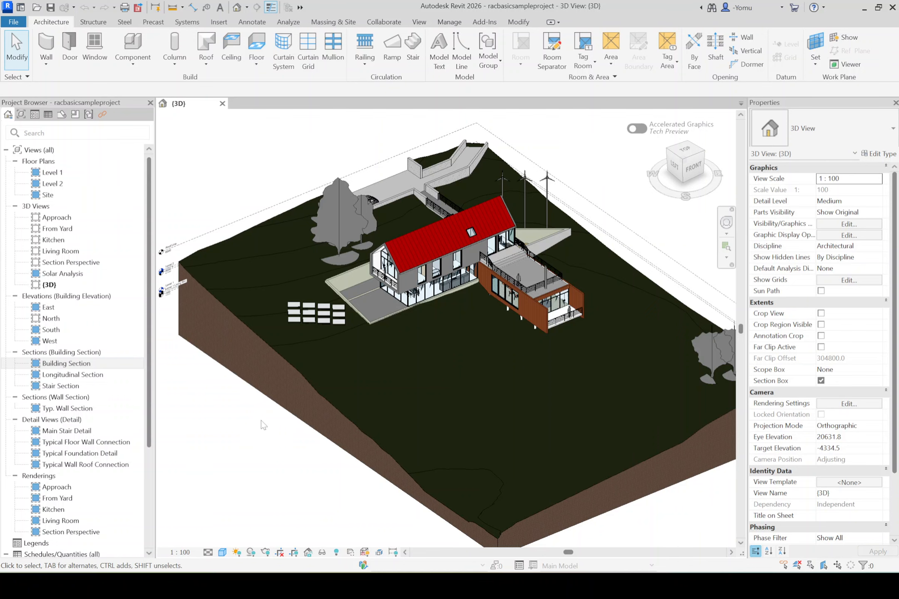
- Create a new project from the template file Templatesampleproject.rte
middle_drag(261, 321, 310, 315)
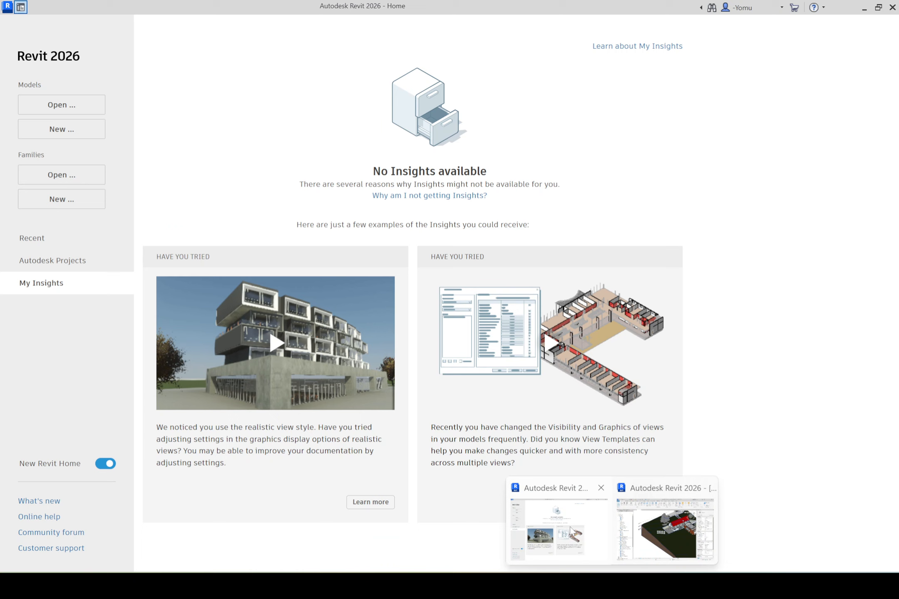
click(570, 529)
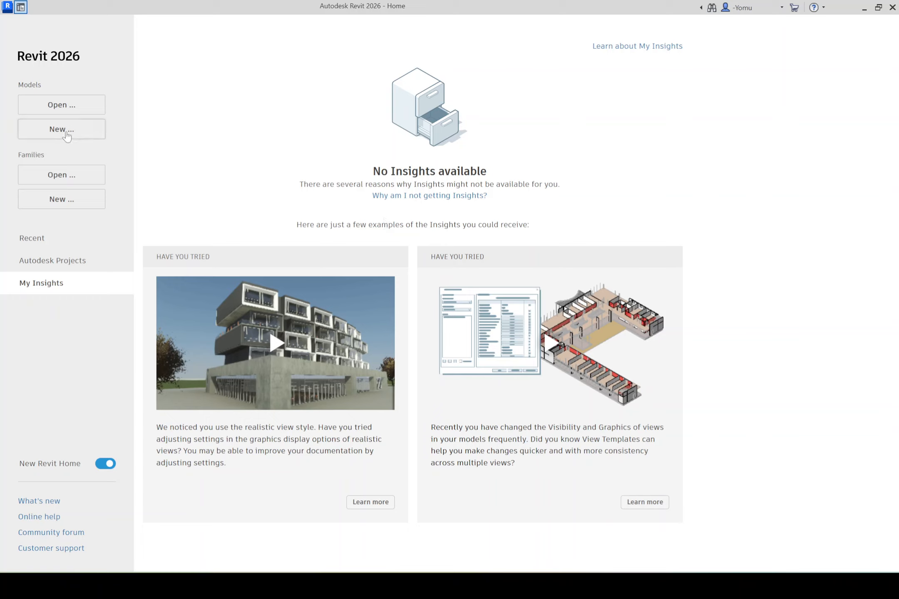
click(39, 131)
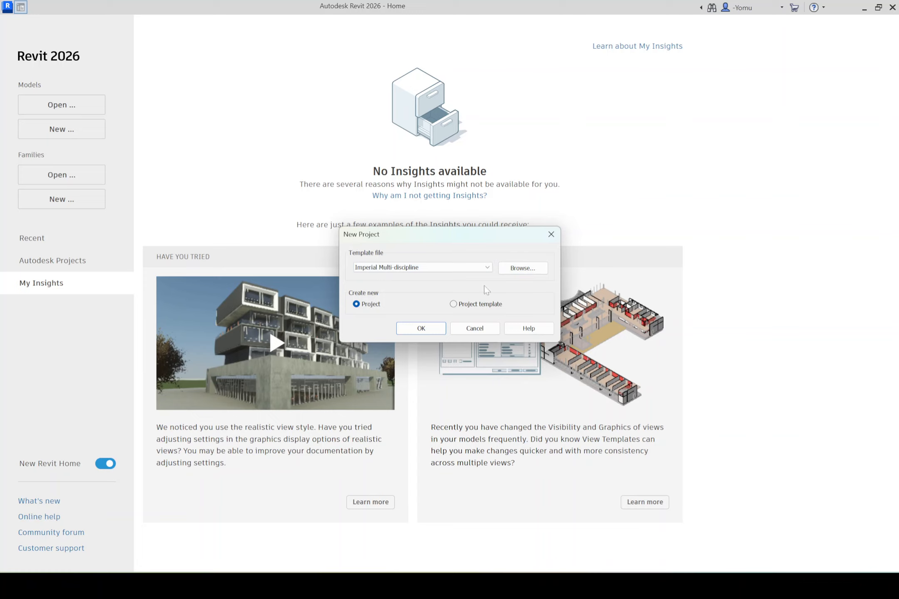
click(521, 268)
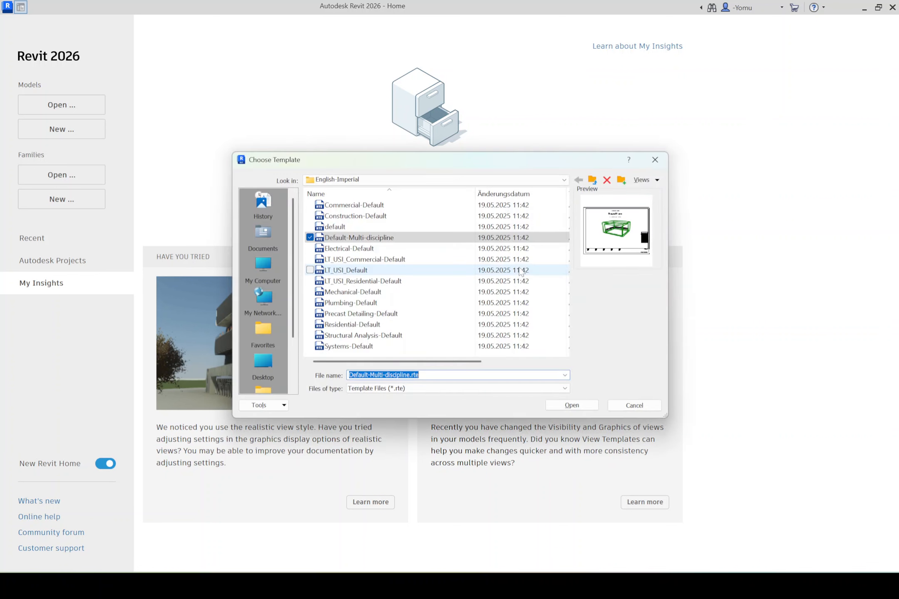
click(278, 204)
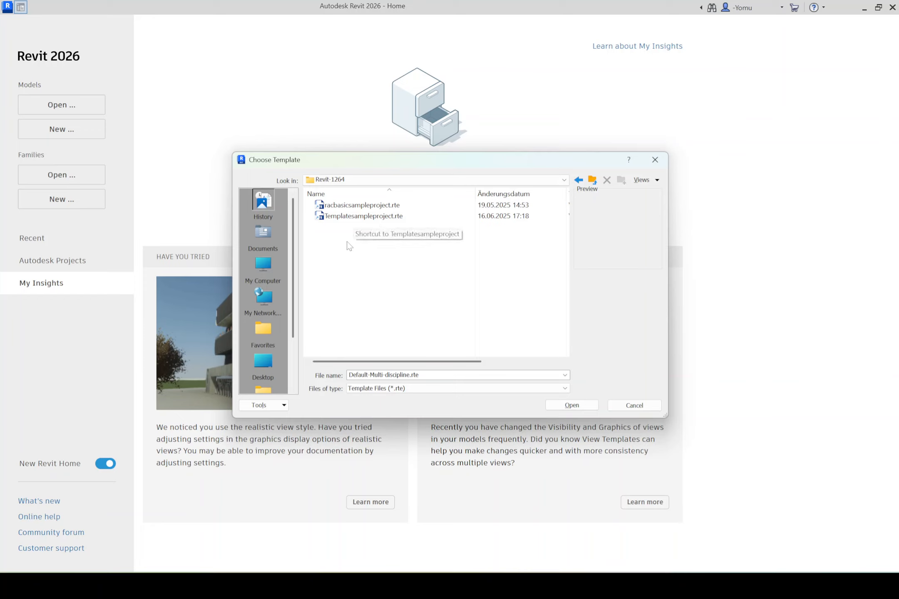
click(356, 219)
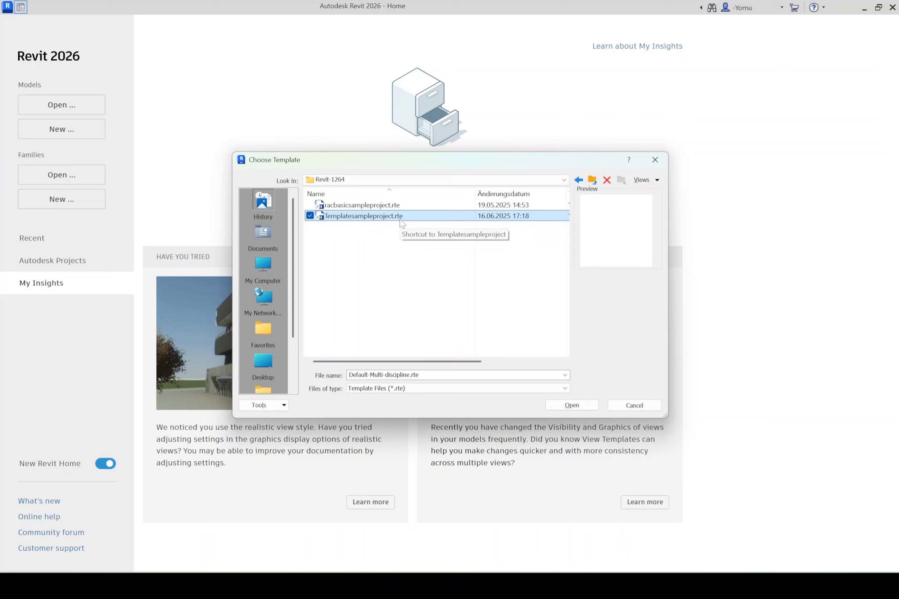
click(572, 405)
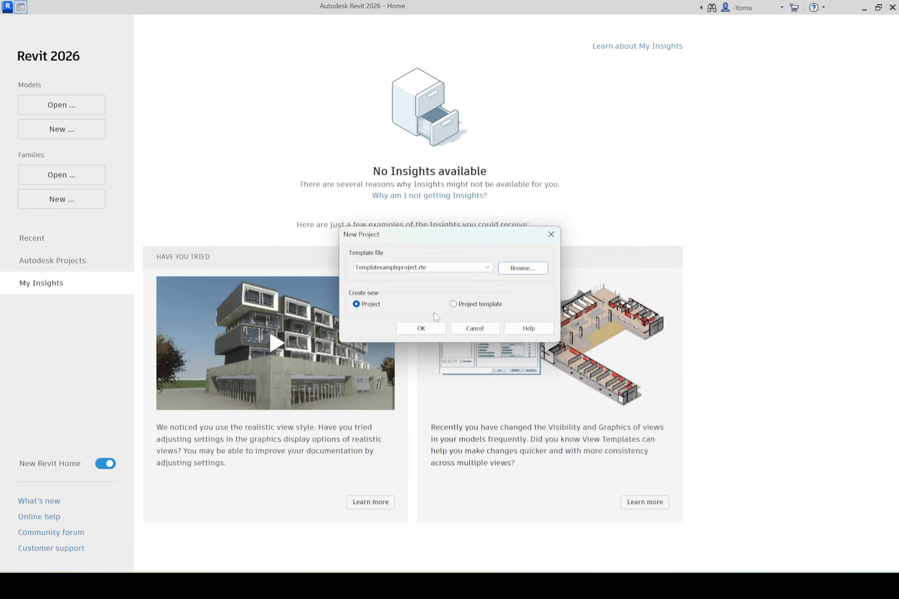
click(432, 331)
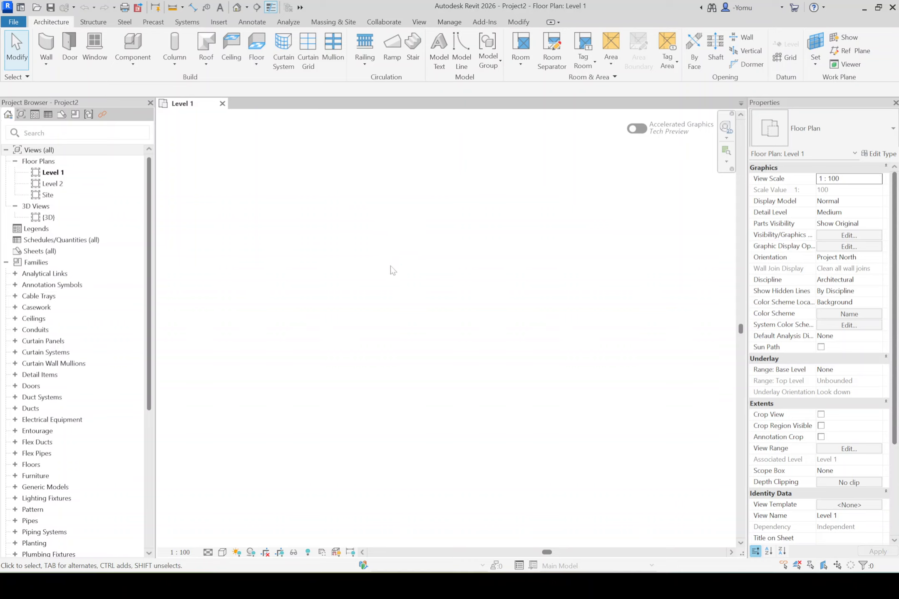
- Switch to the racbasicsampleproject window and examine the level markers at the edge of the terrain in the 3D view
mouse_move(616, 583)
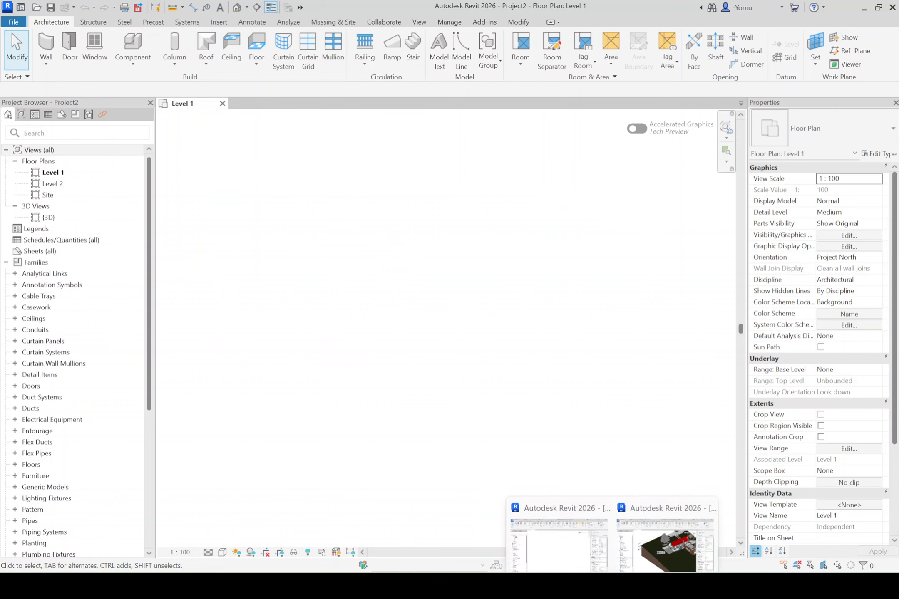
click(664, 545)
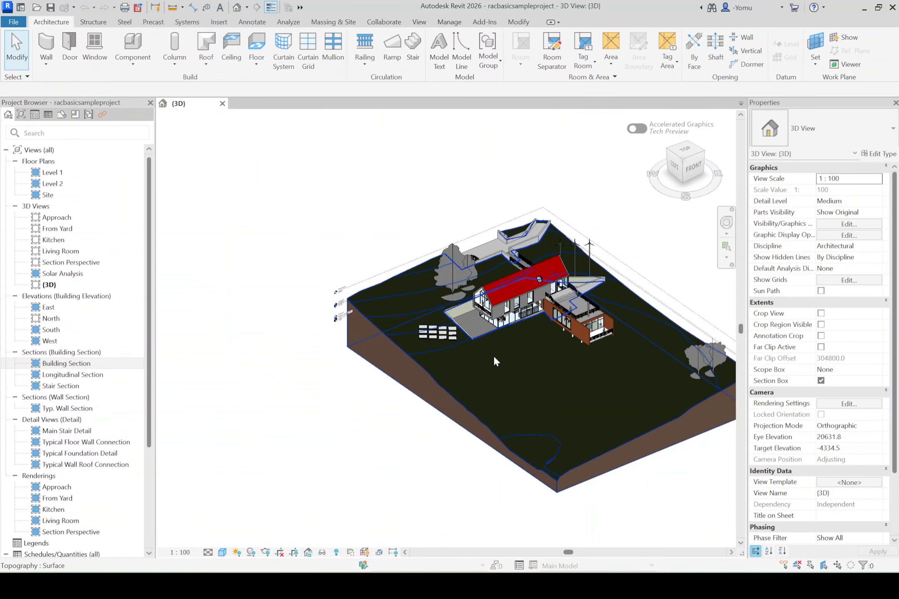
middle_drag(494, 357, 437, 351)
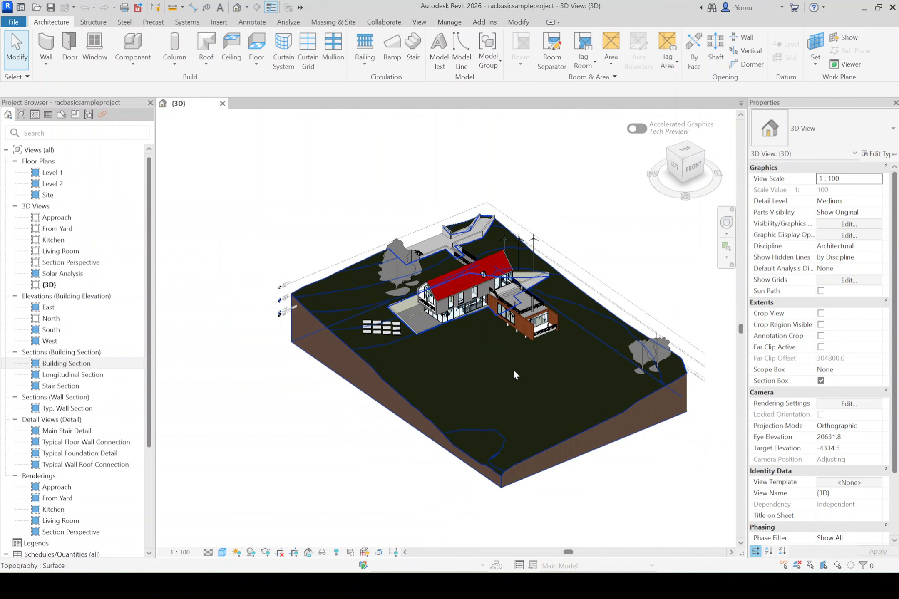
scroll(500, 362, up, 2)
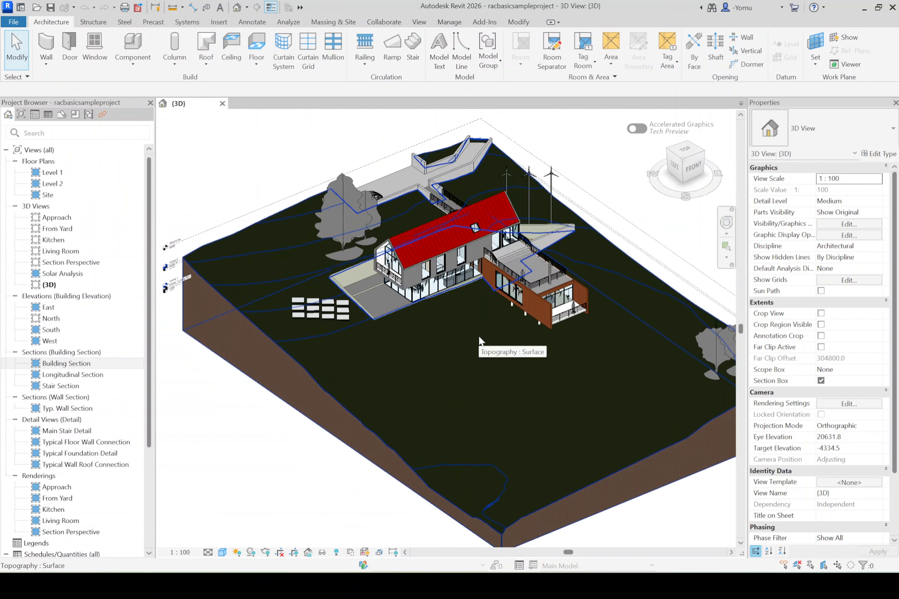
shift+middle_drag(479, 338, 401, 299)
scroll(216, 271, up, 2)
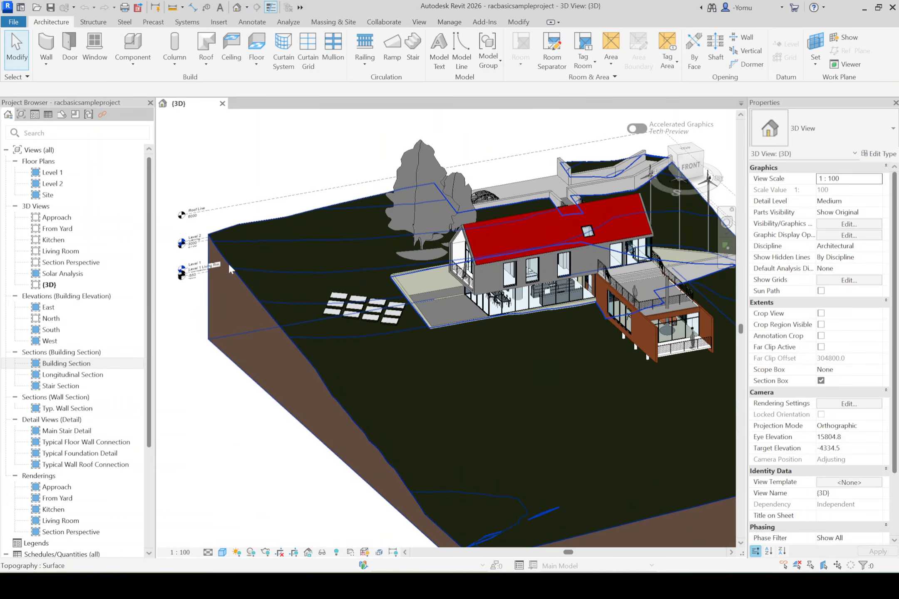
scroll(180, 259, up, 5)
middle_drag(260, 255, 279, 328)
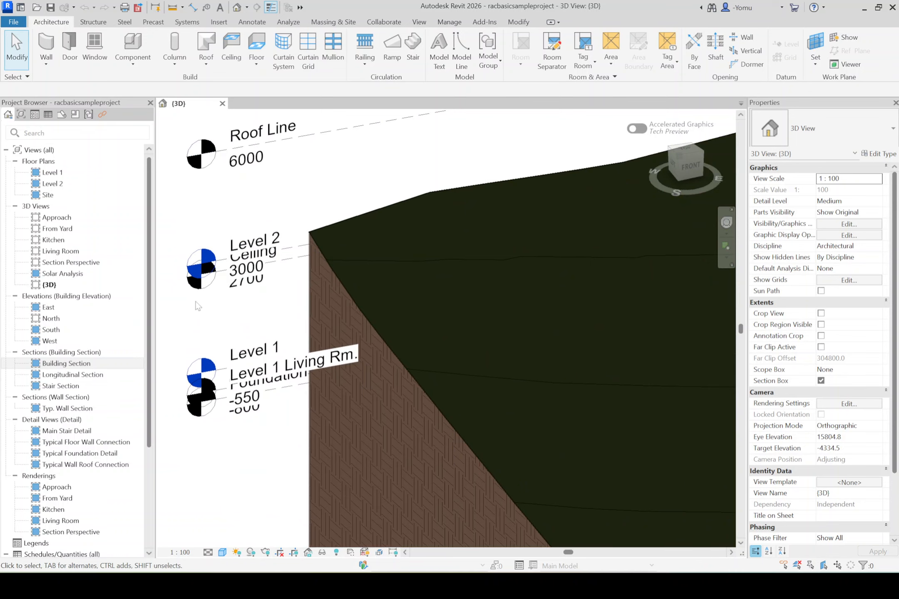
- Open the Building Section view of the sample project and examine its level heads, names and elevations
double_click(82, 364)
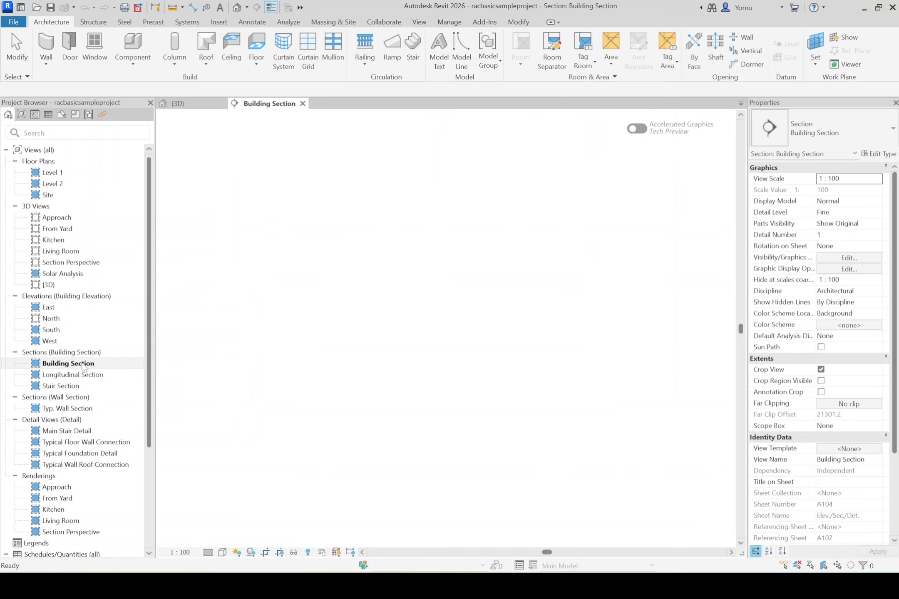
scroll(573, 336, up, 4)
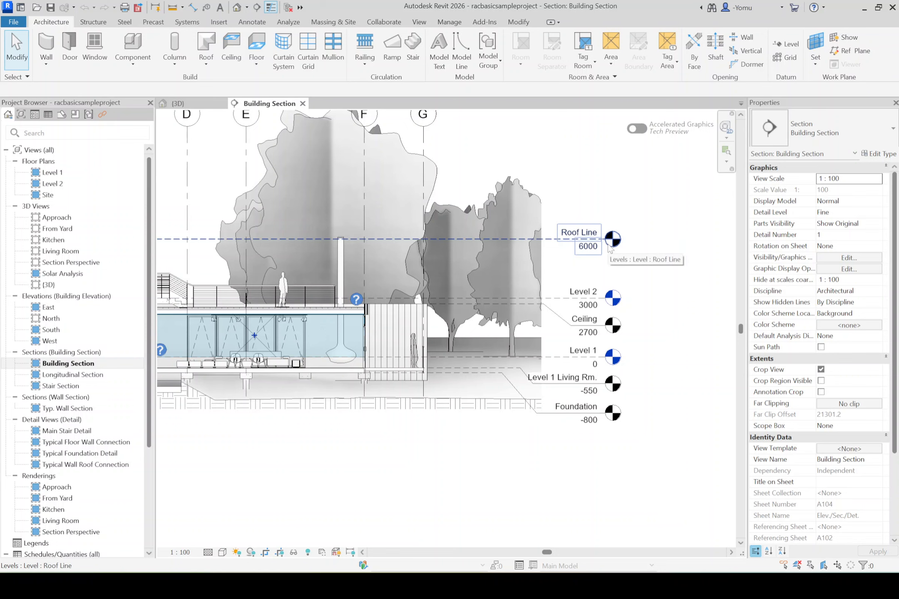
scroll(642, 339, up, 4)
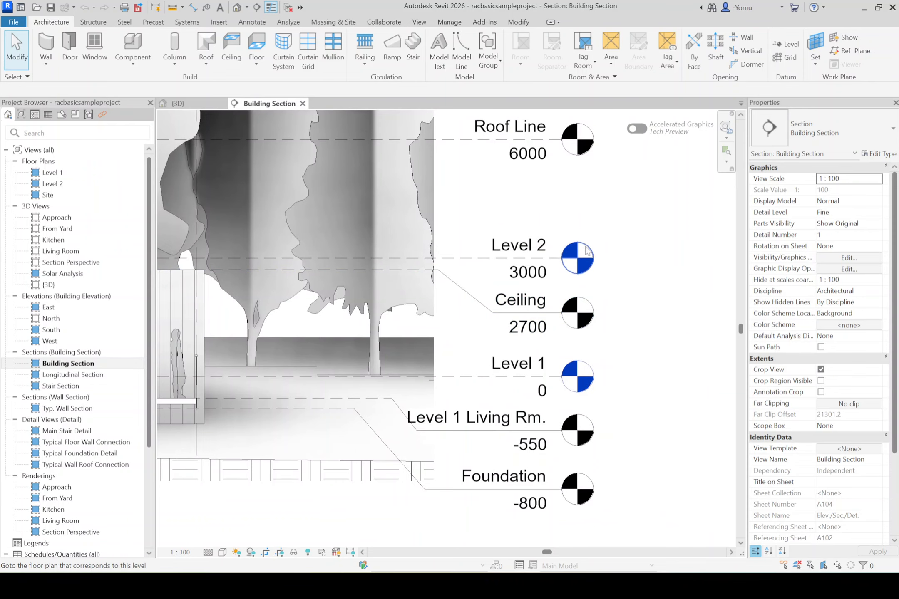
middle_drag(609, 231, 615, 269)
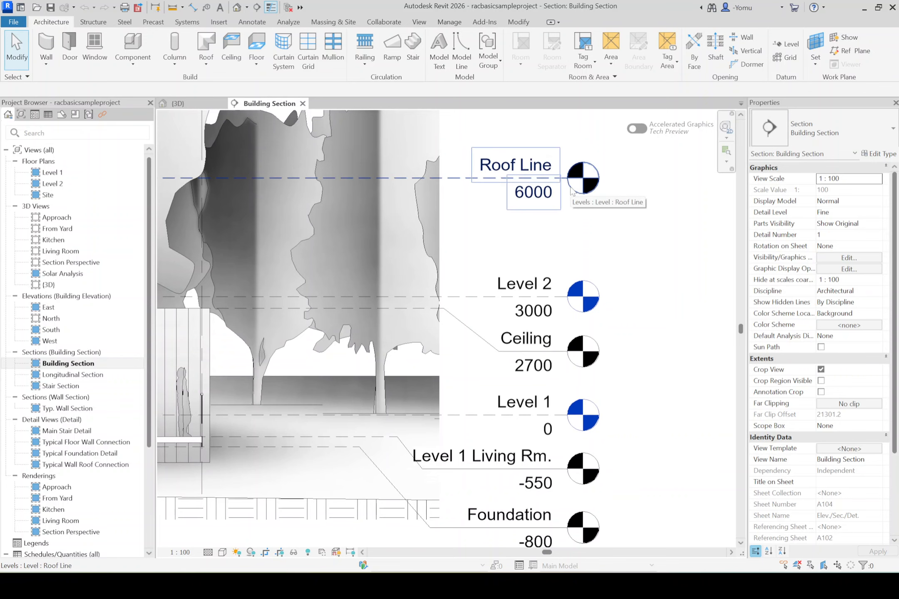
scroll(608, 242, down, 2)
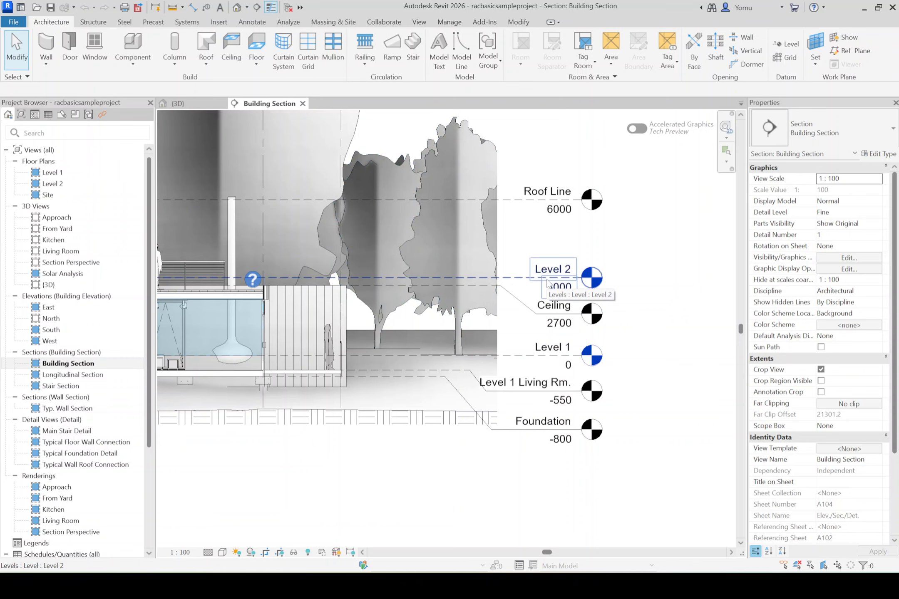
scroll(547, 283, down, 1)
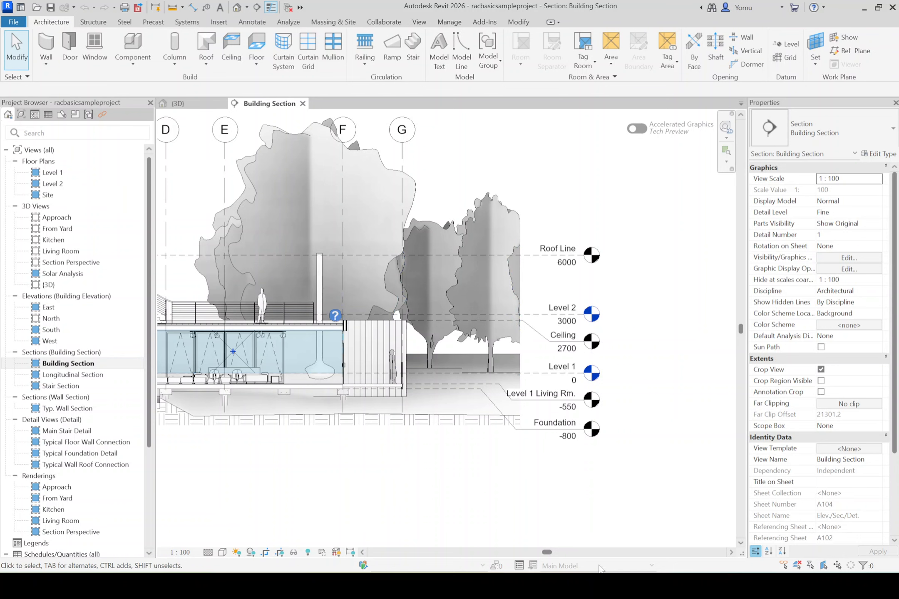
- Switch back to Project2 and make the Internal Origin under Site visible in the Level 1 floor plan's visibility/graphic overrides
mouse_move(611, 585)
click(582, 536)
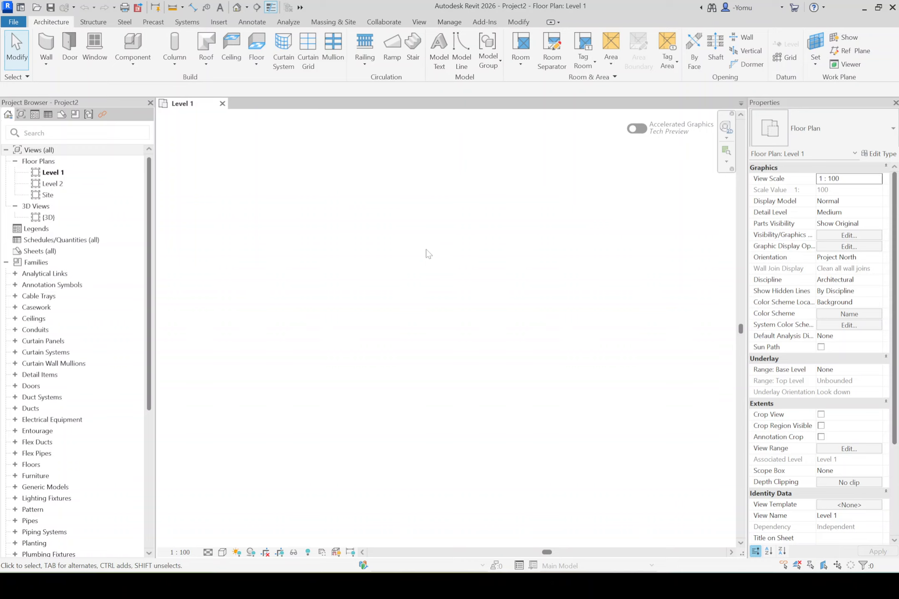
click(451, 26)
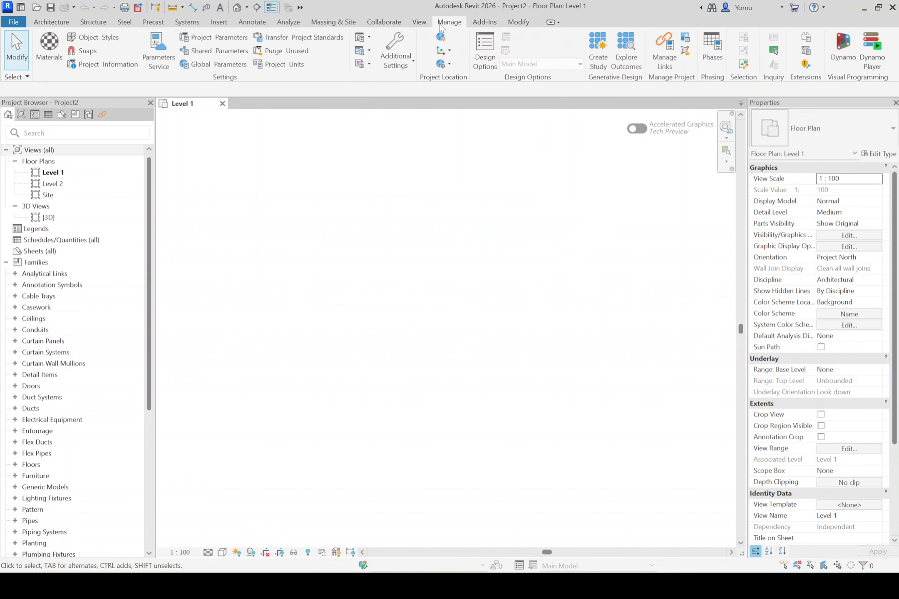
click(416, 21)
click(129, 38)
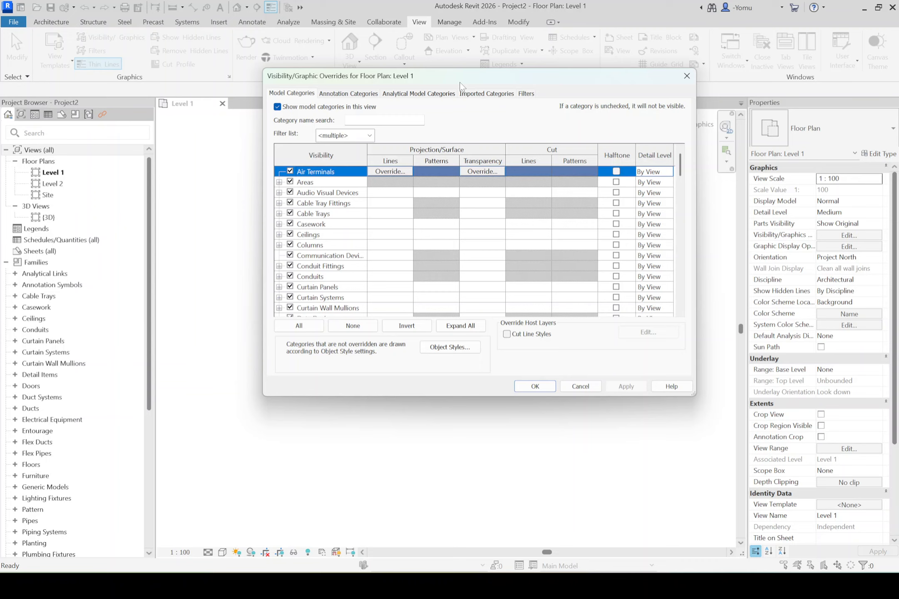
drag(463, 77, 451, 83)
click(329, 222)
scroll(321, 227, down, 5)
scroll(322, 231, down, 5)
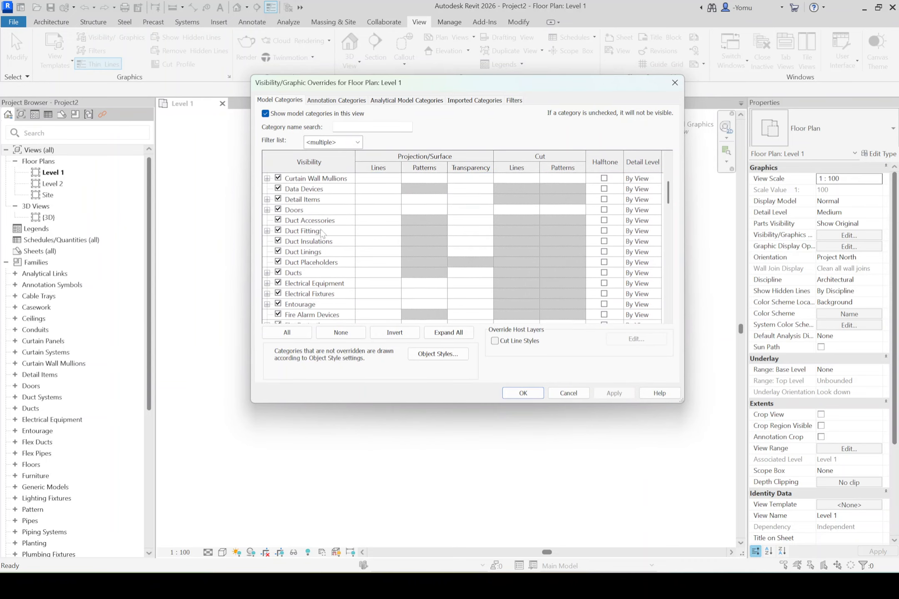
click(324, 273)
key(s)
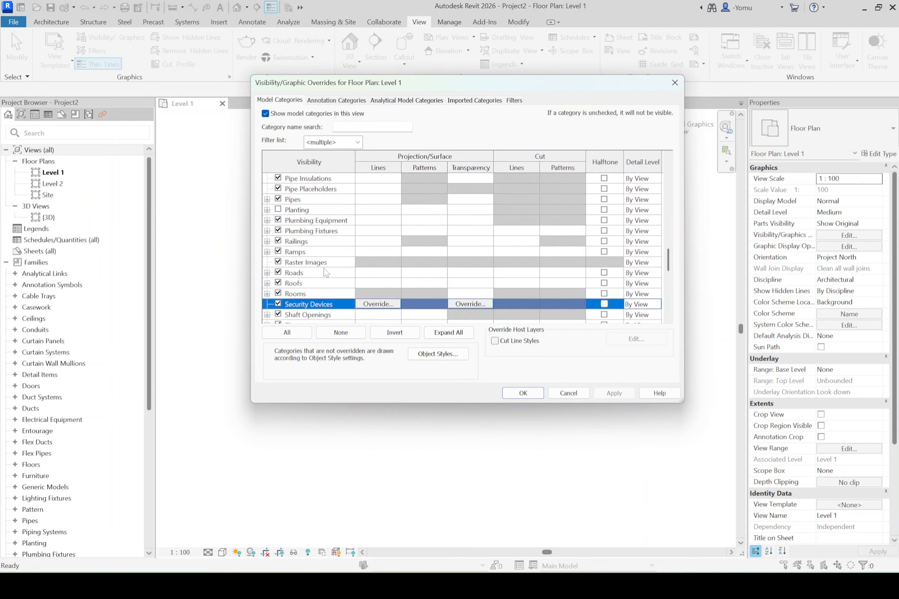
scroll(320, 274, down, 5)
click(267, 283)
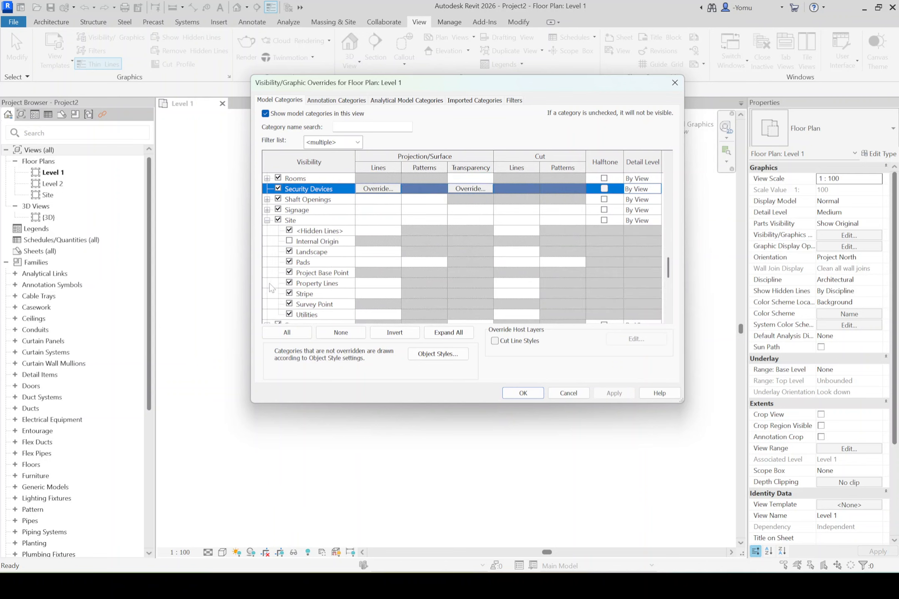
click(290, 242)
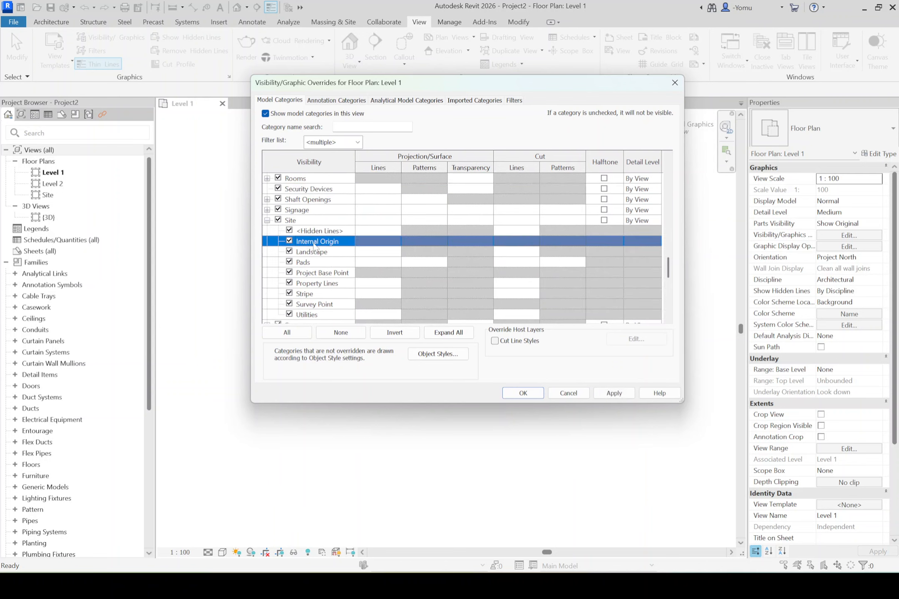
click(523, 393)
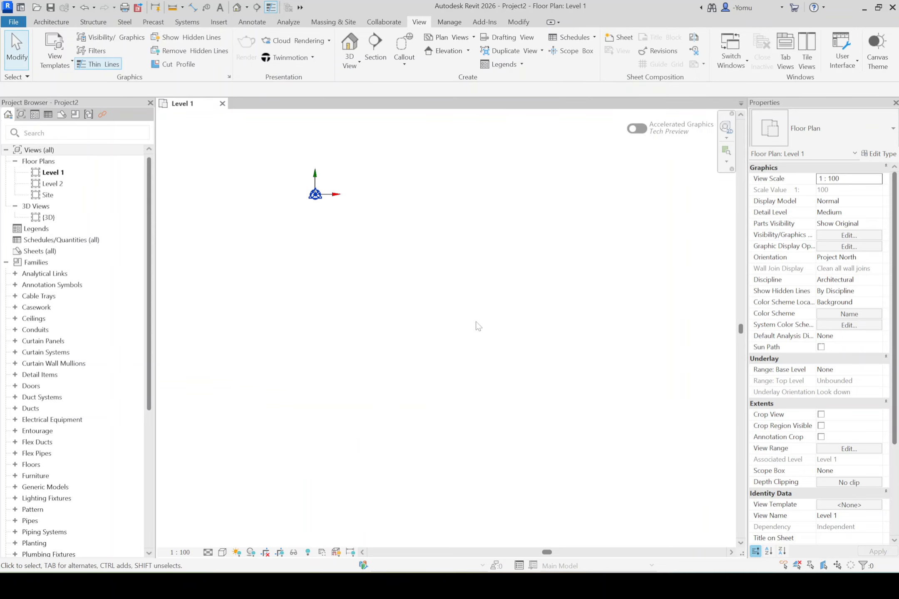
- Draw a horizontal building section line through the internal origin in the Level 1 floor plan
scroll(289, 180, up, 4)
scroll(373, 210, up, 4)
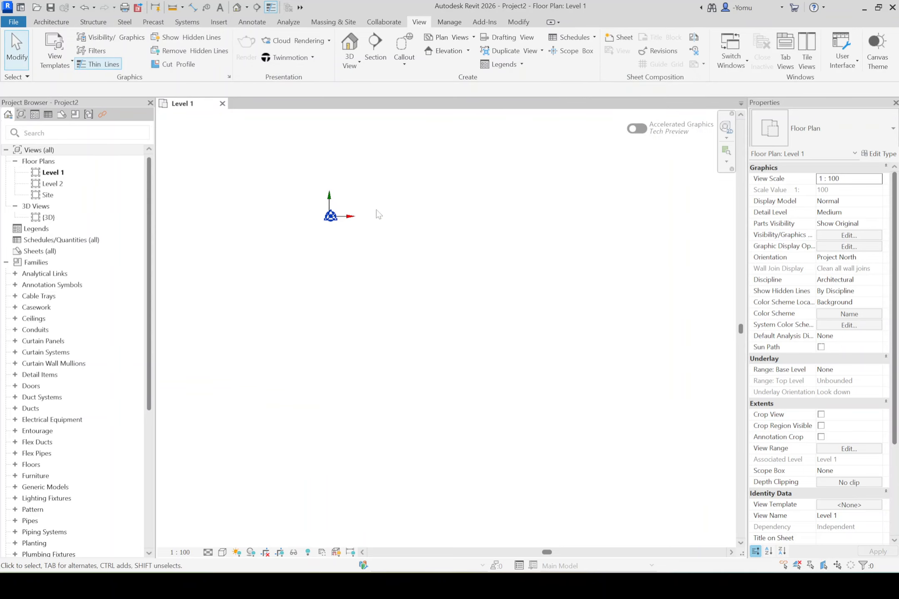
middle_click(384, 260)
middle_click(384, 260)
middle_drag(742, 312, 480, 349)
click(376, 46)
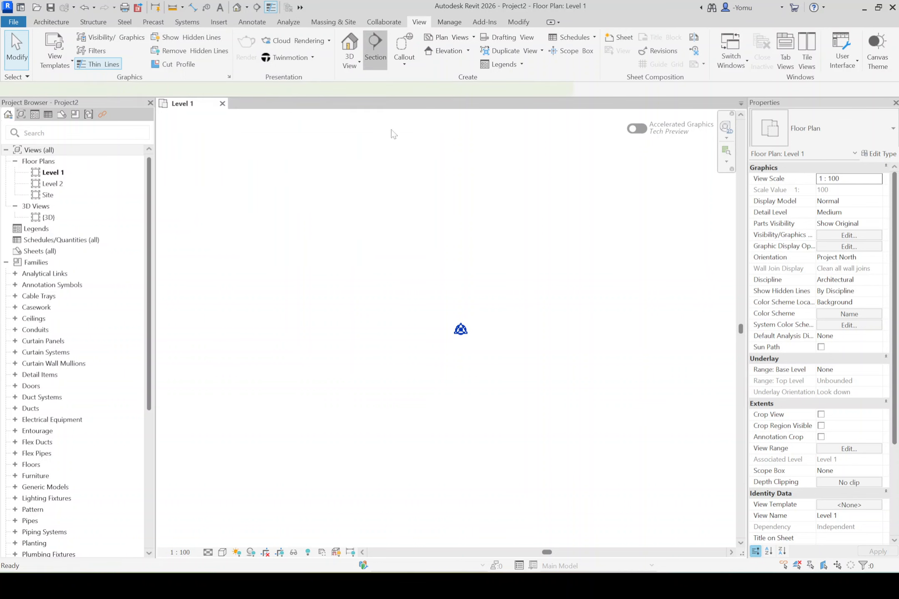
click(283, 329)
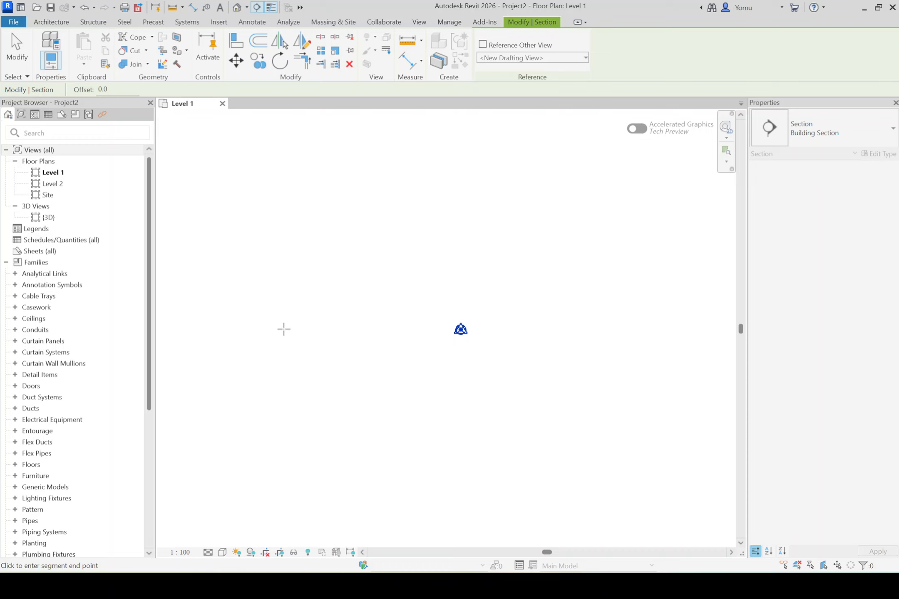
scroll(543, 331, down, 6)
middle_drag(605, 351, 400, 339)
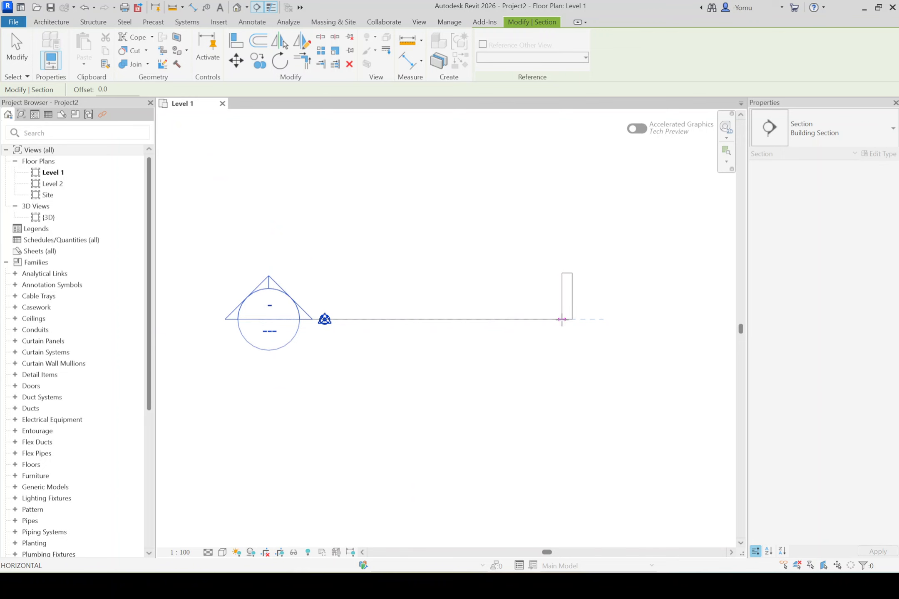
click(561, 319)
key(Escape)
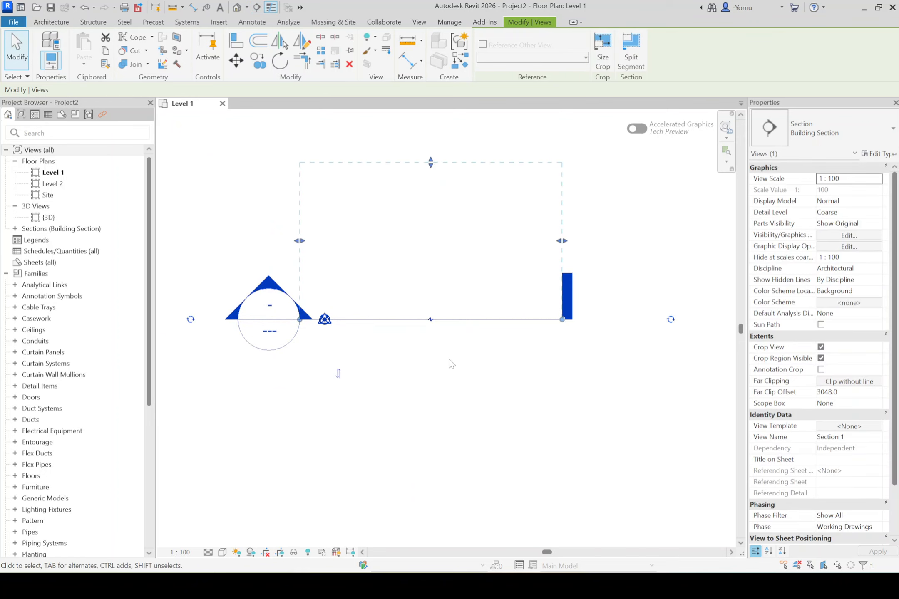
key(Escape)
- Open the new building section's view from the project's list of sections
scroll(458, 363, down, 4)
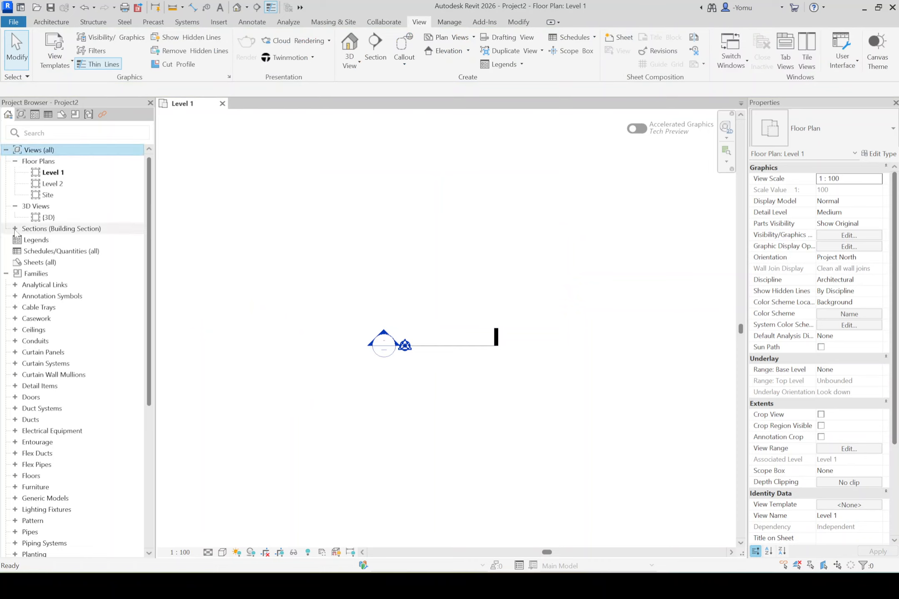
double_click(46, 229)
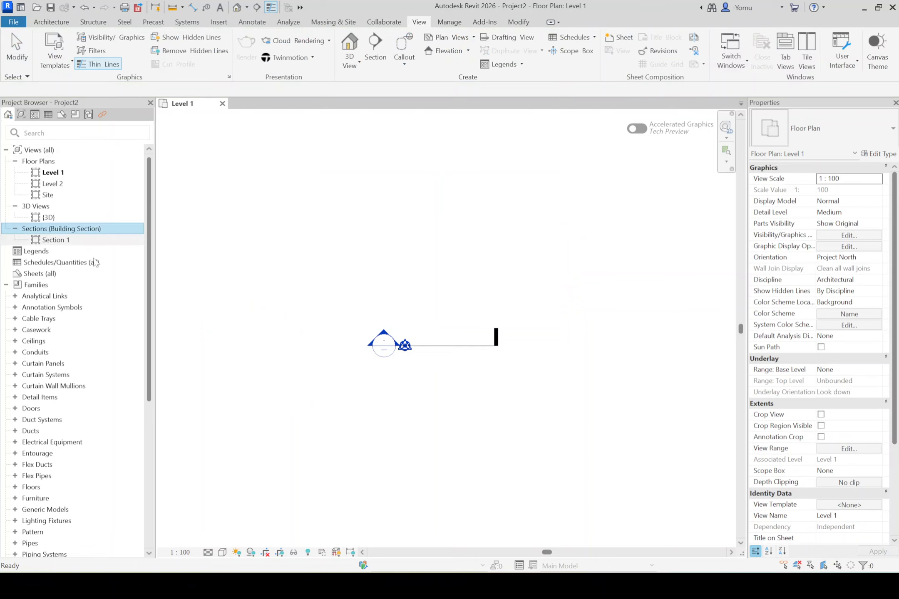
double_click(53, 240)
scroll(487, 302, down, 8)
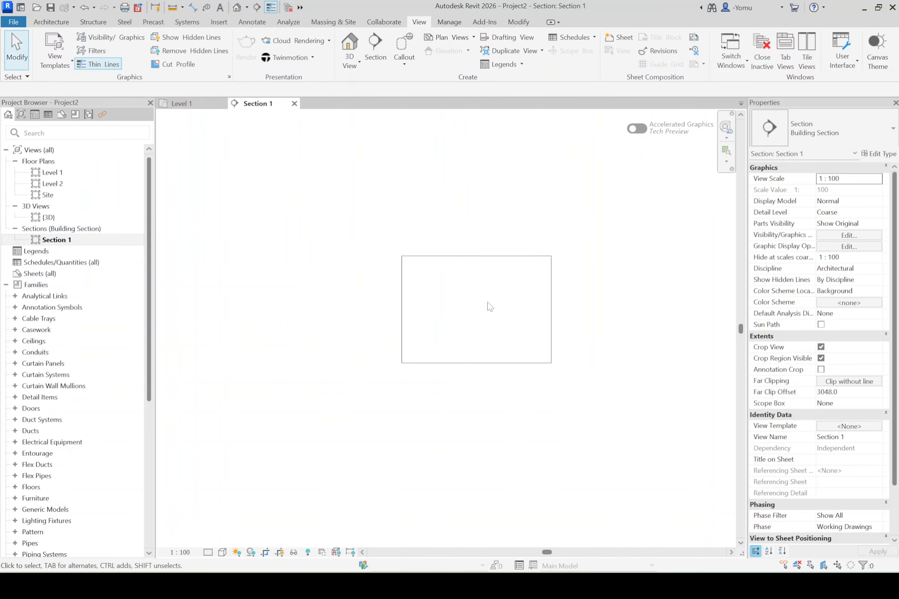
- Turn off Crop View and Crop Region Visible for Section 1 to expose its level lines and heads
scroll(514, 310, up, 3)
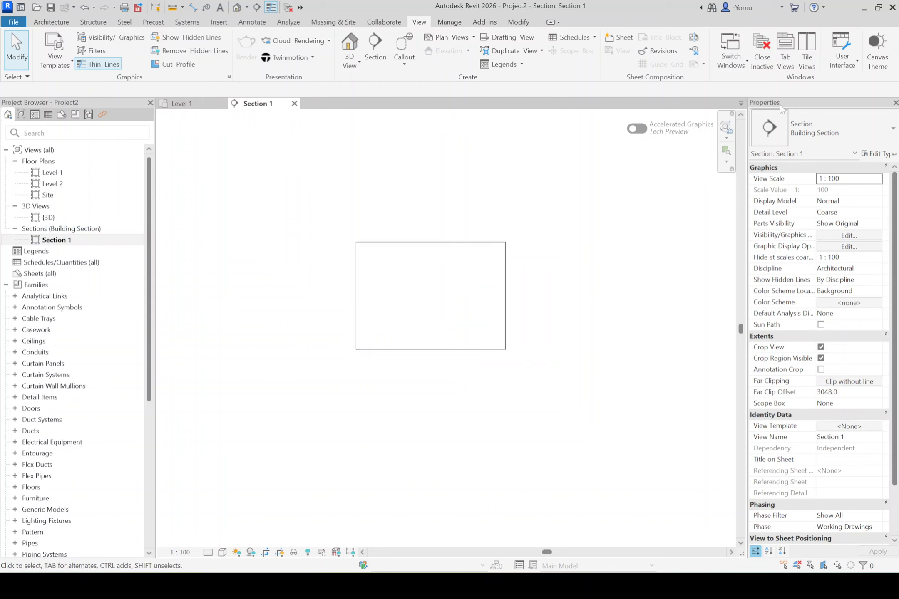
click(820, 347)
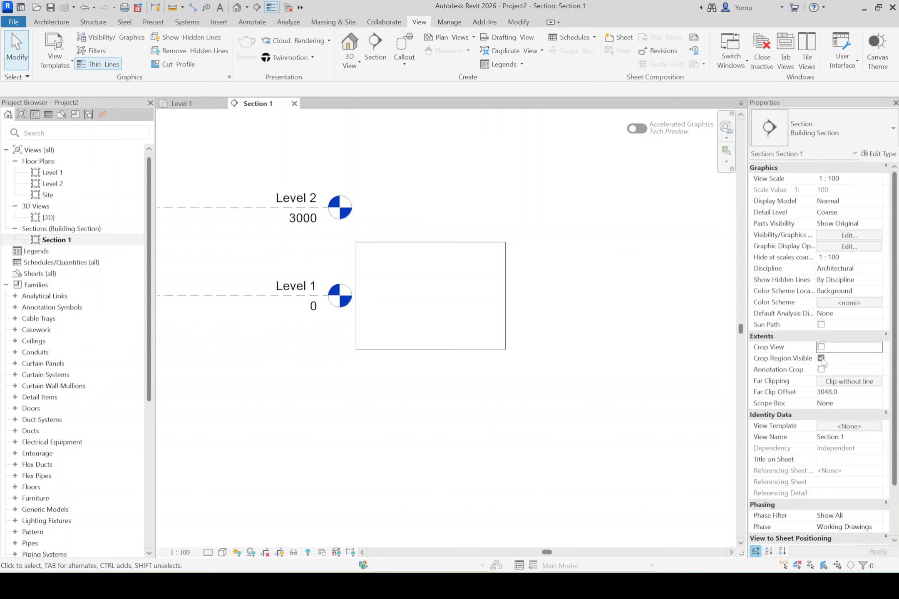
click(821, 359)
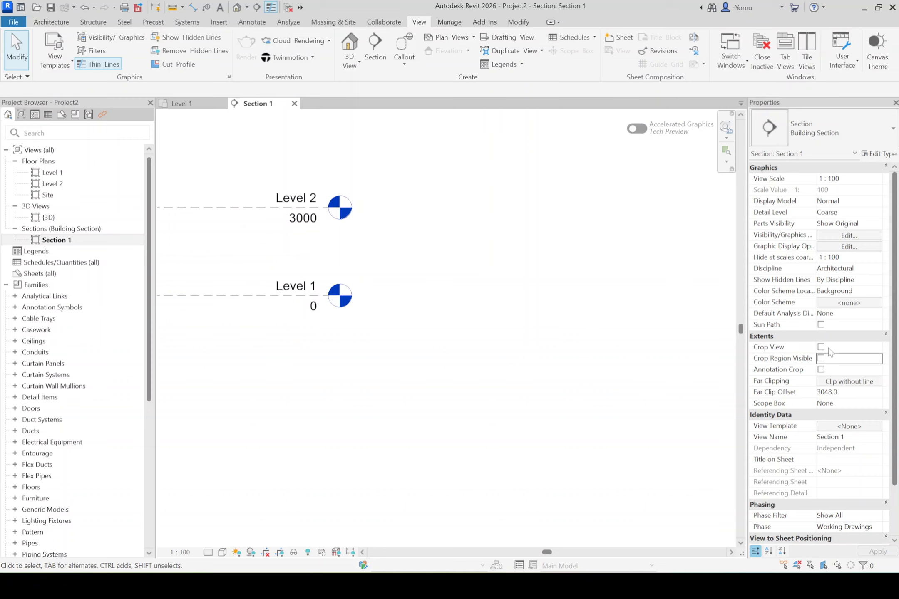
scroll(463, 320, down, 3)
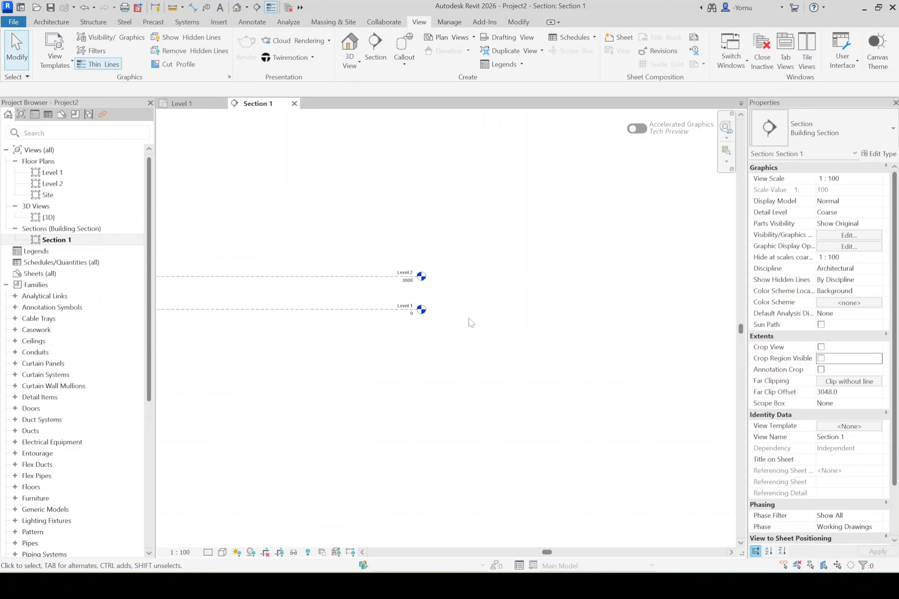
scroll(358, 308, up, 3)
scroll(487, 283, up, 2)
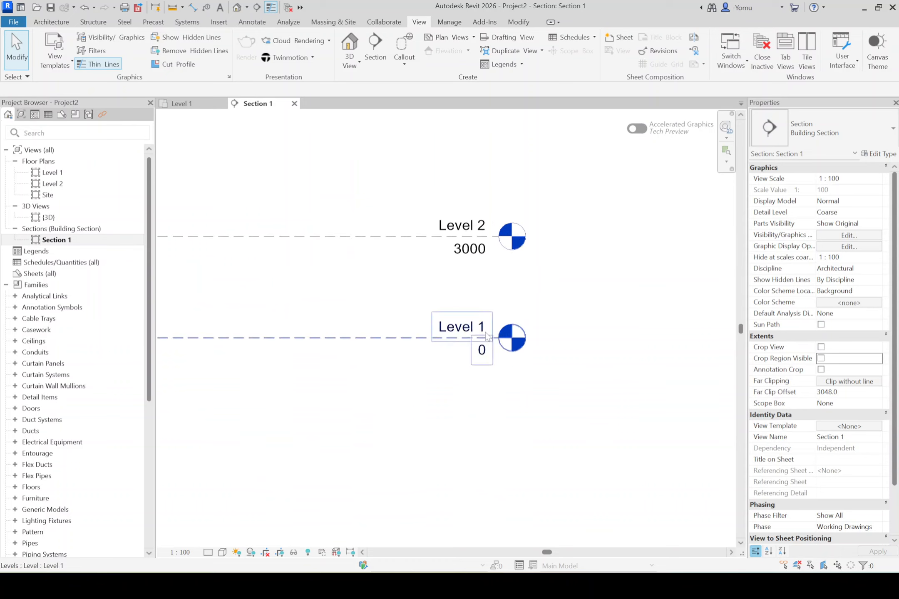
scroll(611, 310, down, 5)
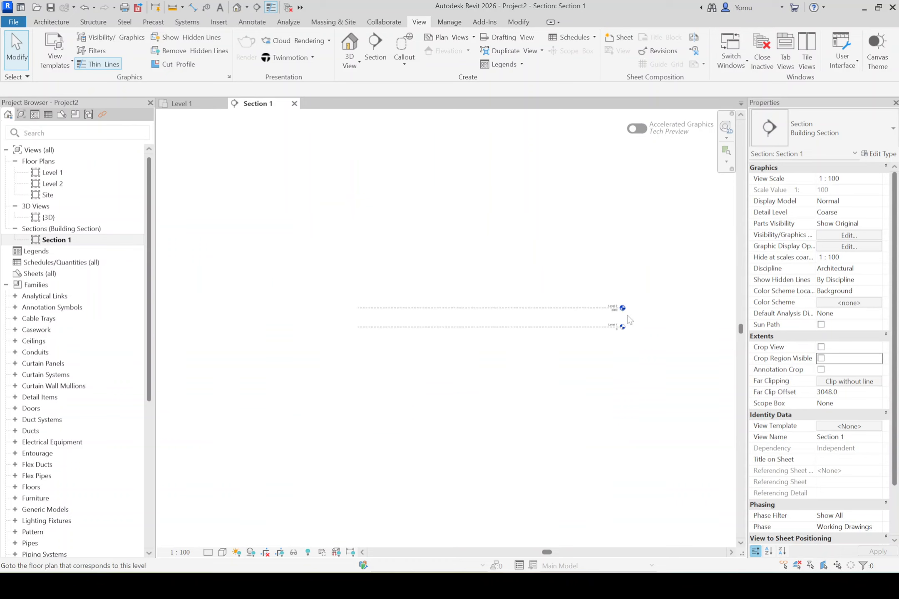
scroll(620, 314, up, 2)
- Switch to the sample project's Building Section, examine its level names and elevations, and return to Project2
mouse_move(627, 562)
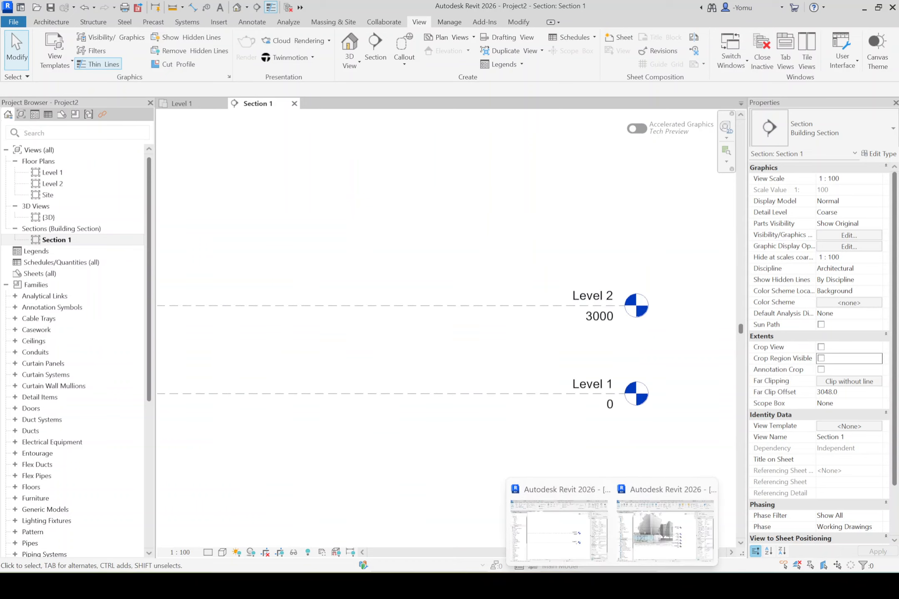
click(644, 540)
scroll(616, 408, up, 1)
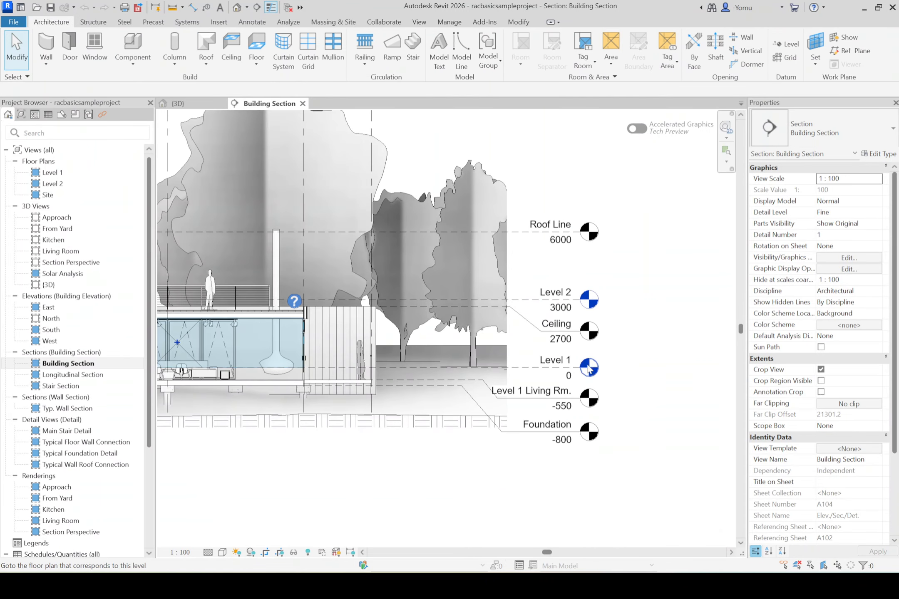
scroll(566, 328, up, 1)
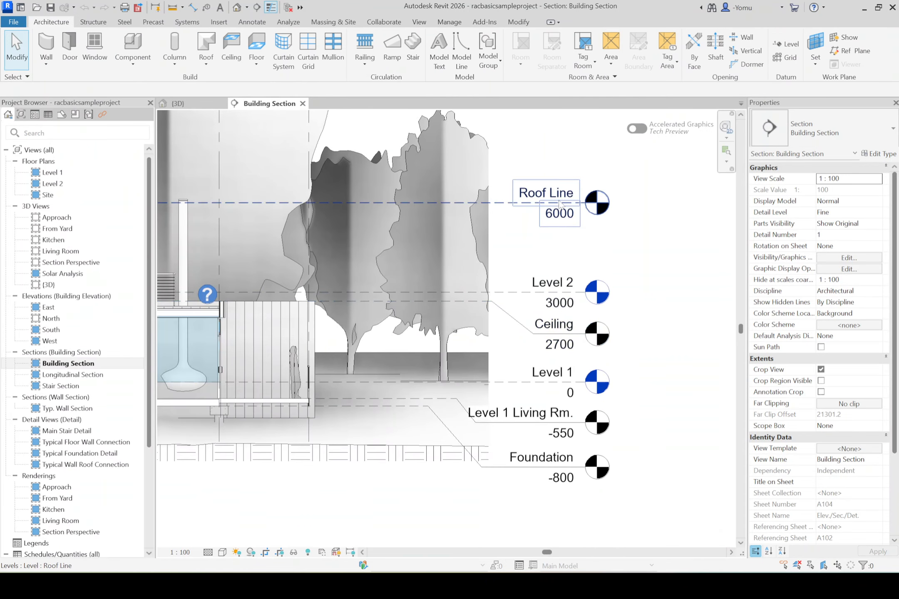
mouse_move(637, 583)
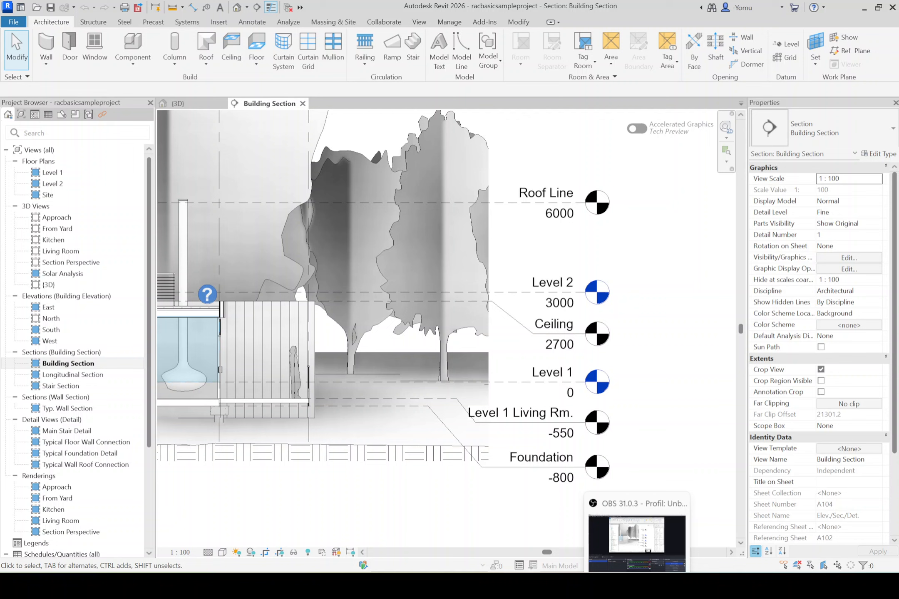
click(669, 537)
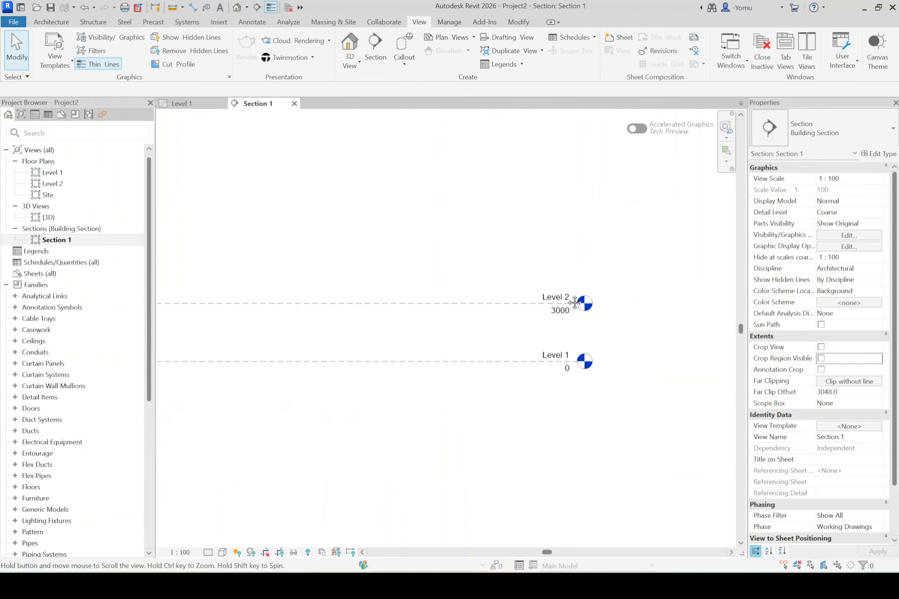
- Draw a new level about 4600 above Level 2 in Section 1, with both ends aligned to the existing levels
middle_drag(574, 302, 629, 365)
scroll(485, 255, down, 1)
click(47, 21)
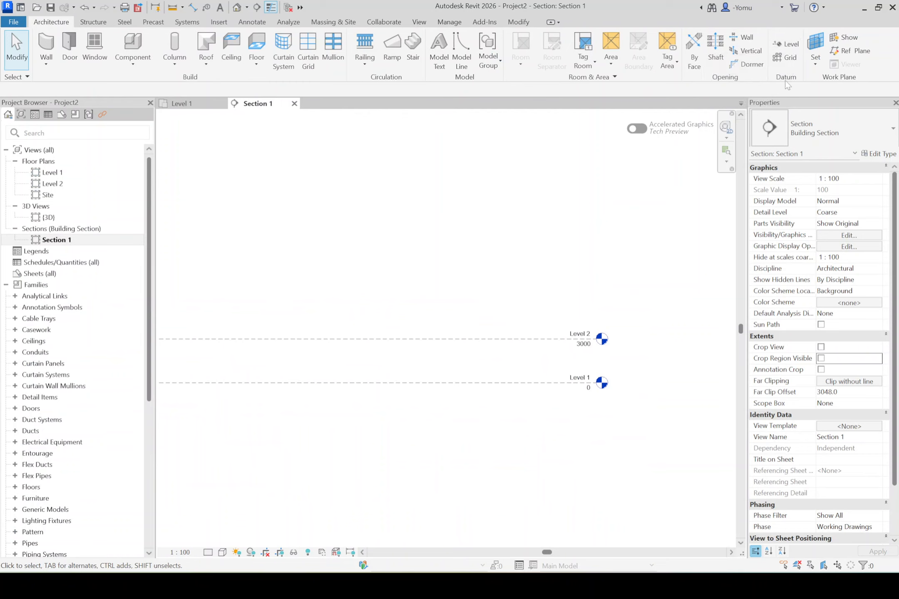
click(785, 44)
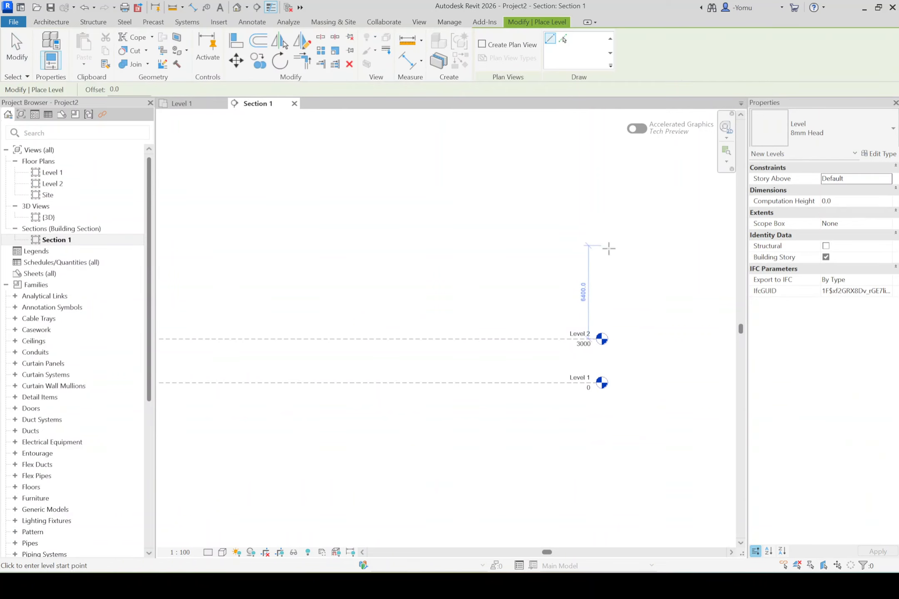
click(602, 270)
scroll(520, 270, down, 2)
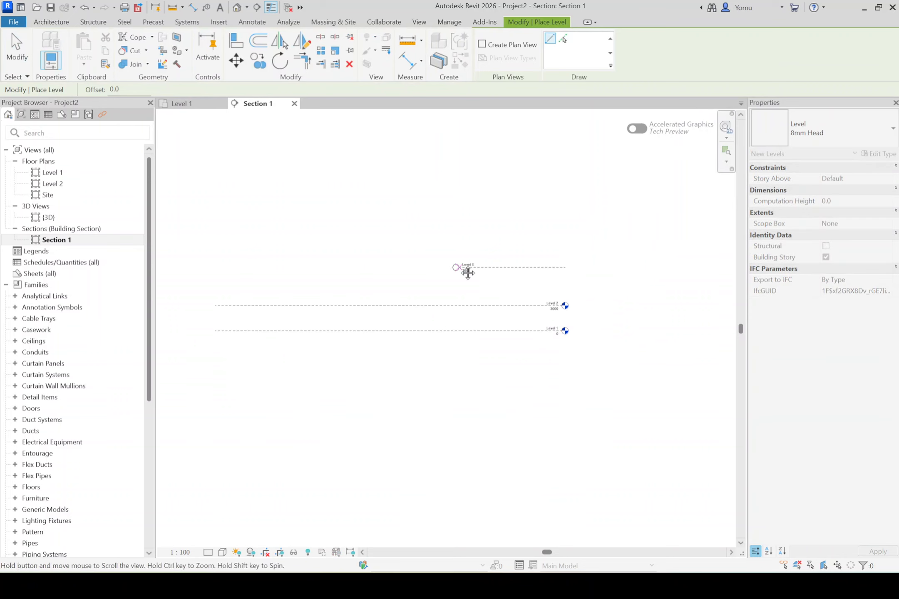
click(293, 274)
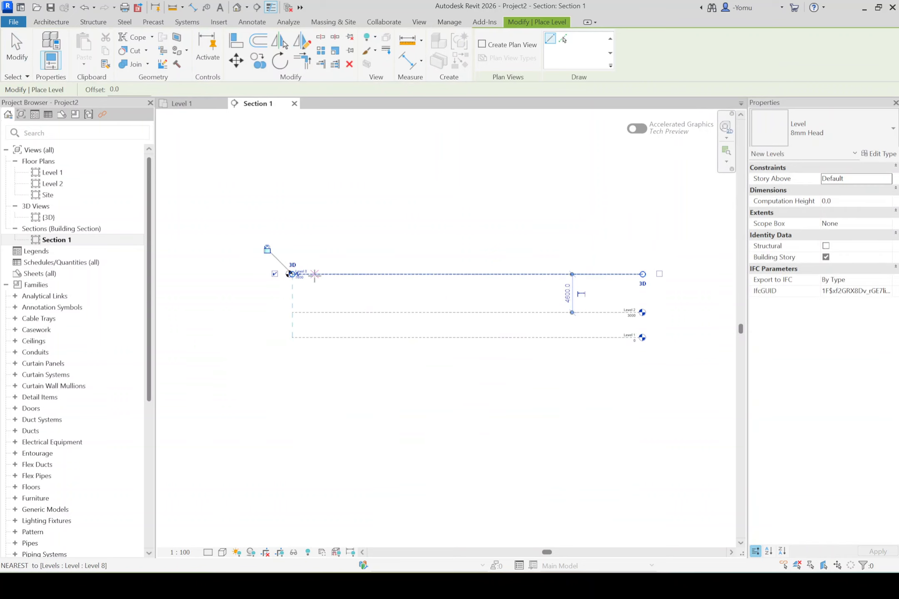
click(16, 46)
scroll(469, 295, up, 2)
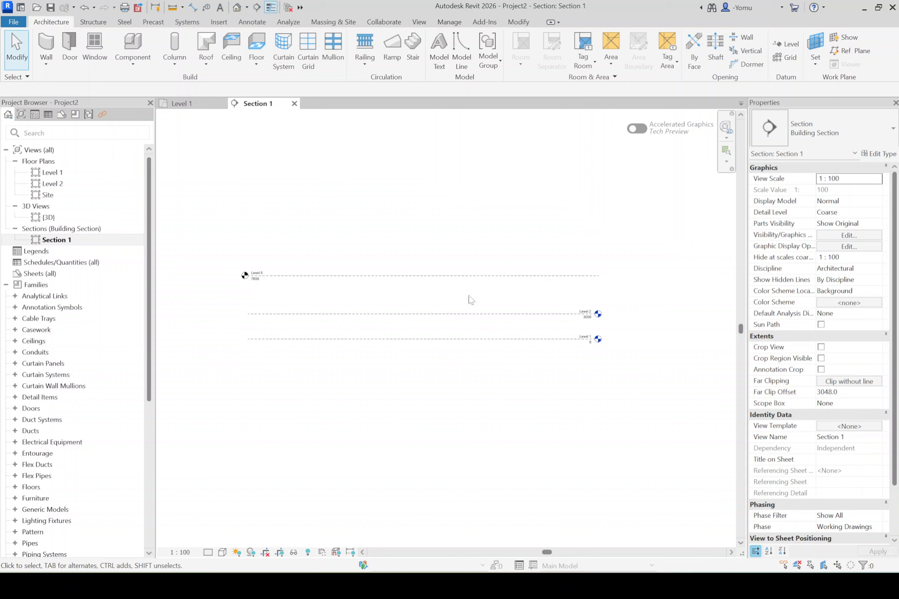
- Show the new level's bubble at its right end and align that end with the Level 1 and Level 2 heads
click(539, 274)
middle_drag(420, 287, 349, 285)
scroll(545, 266, up, 3)
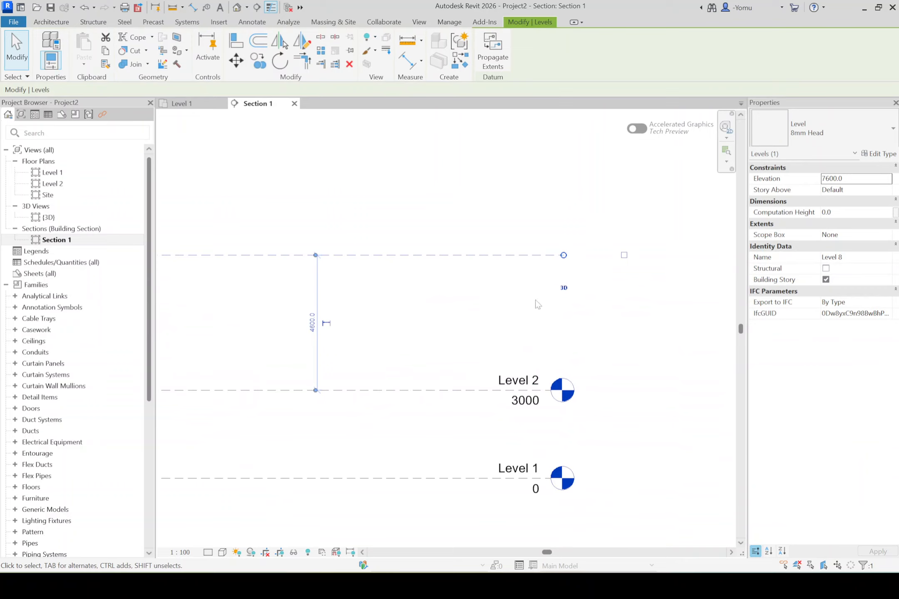
click(624, 255)
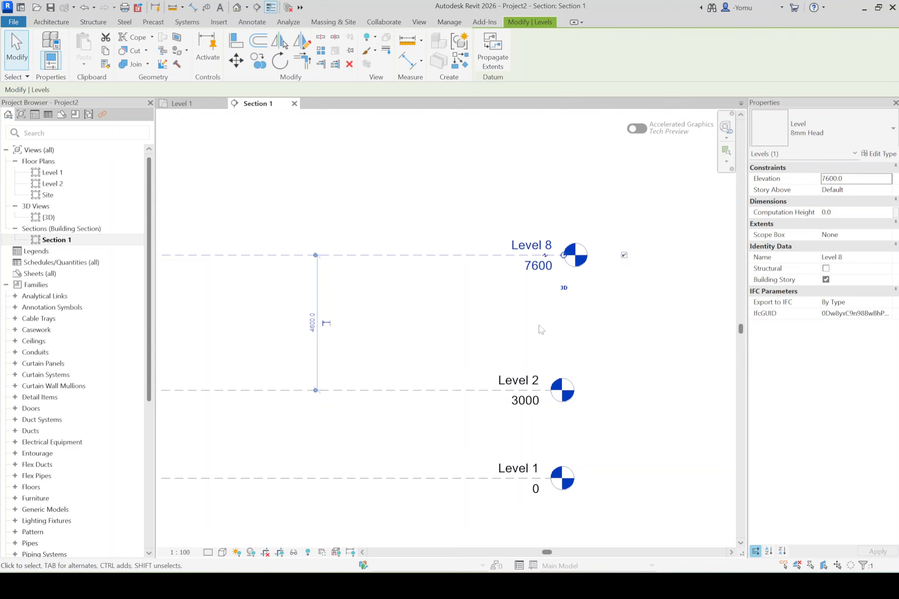
drag(564, 257, 550, 255)
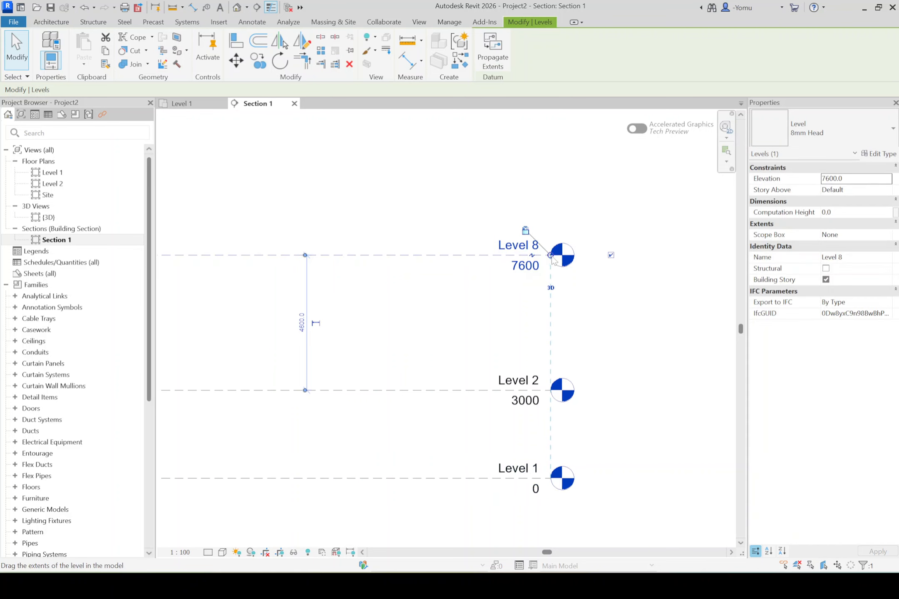
click(603, 314)
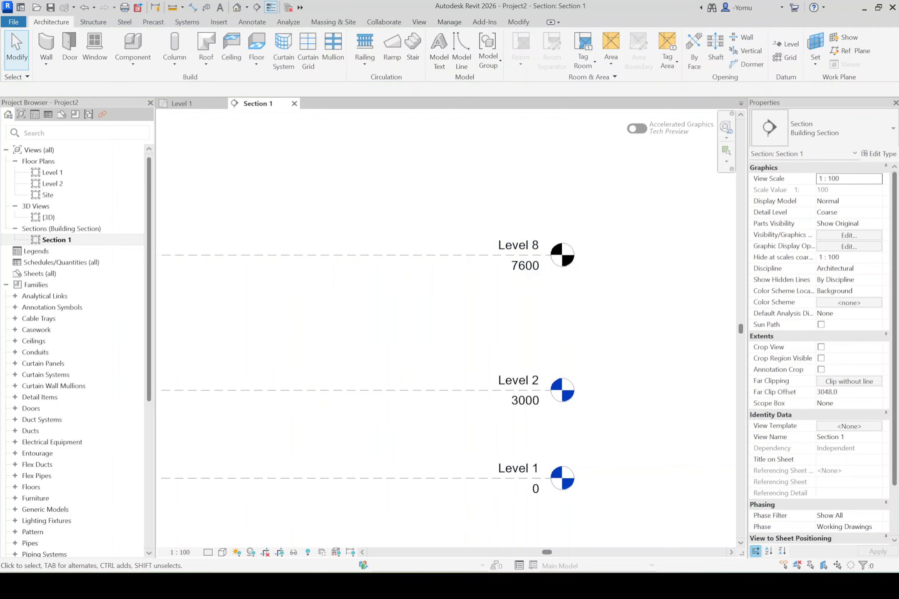
- Check the sample project's roof level and set the new top level's elevation in Project2 to 6000
mouse_move(612, 585)
mouse_move(643, 540)
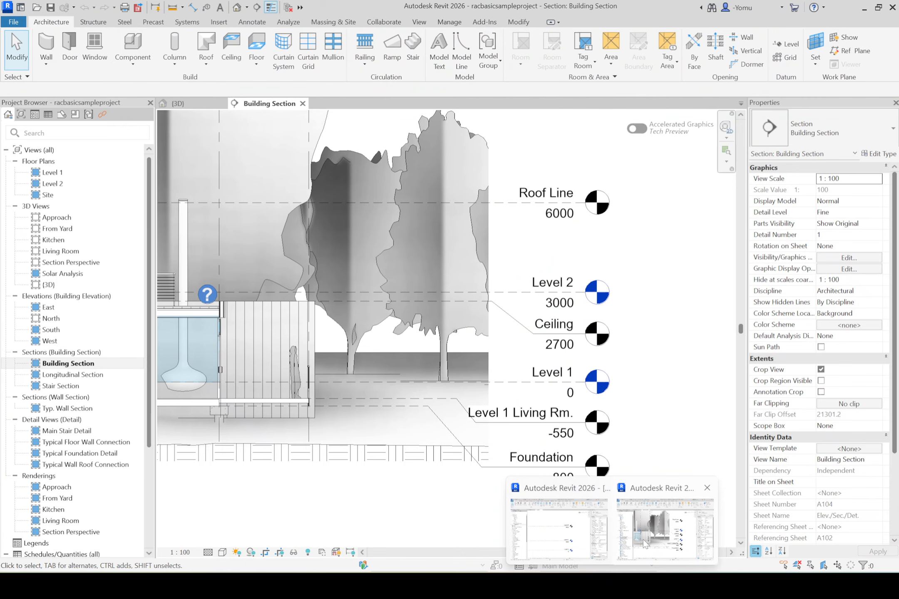
click(583, 539)
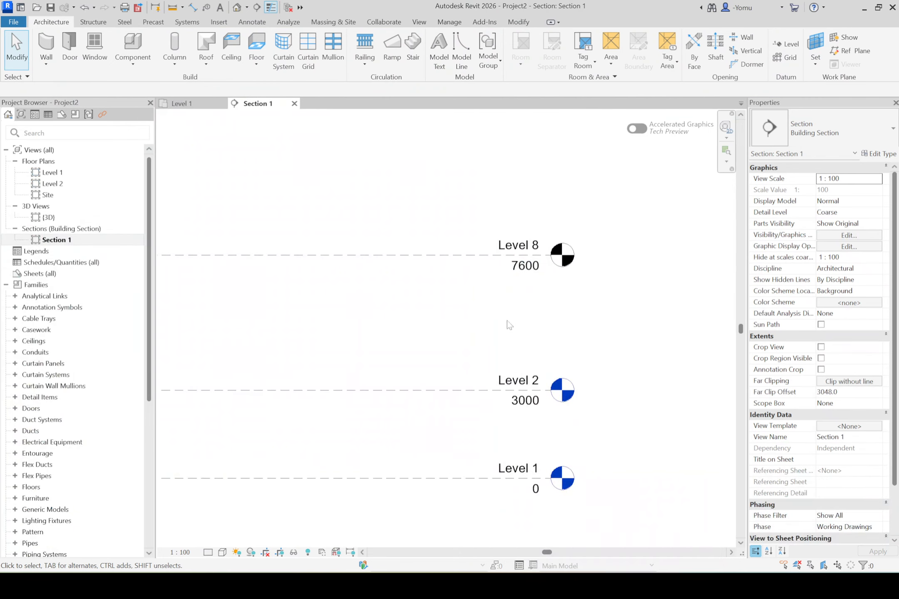
click(469, 255)
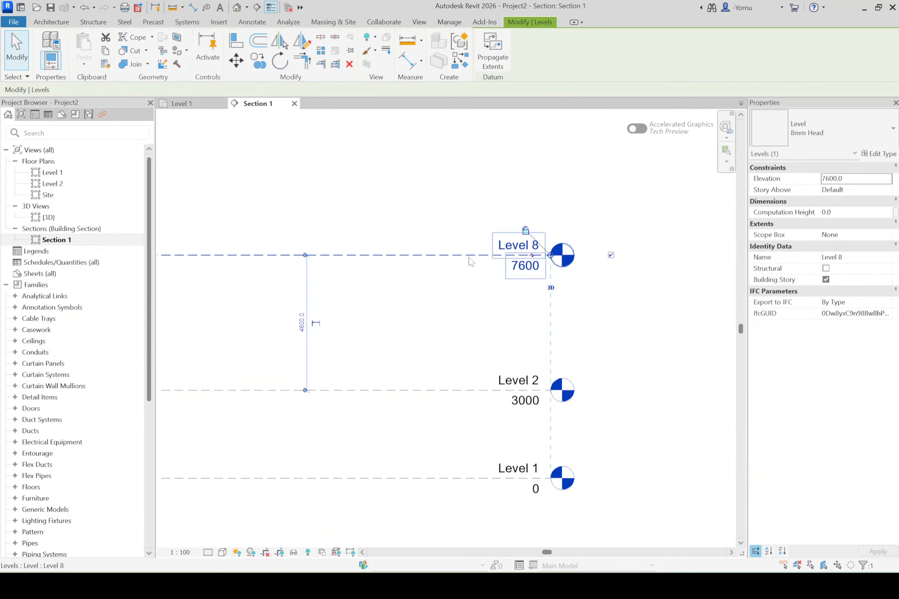
click(834, 178)
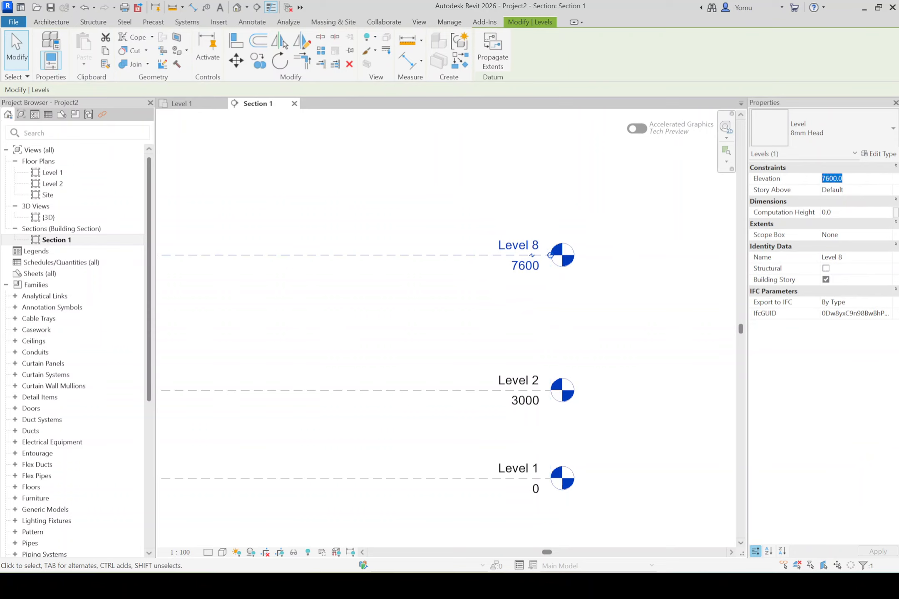
text(6000)
key(Return)
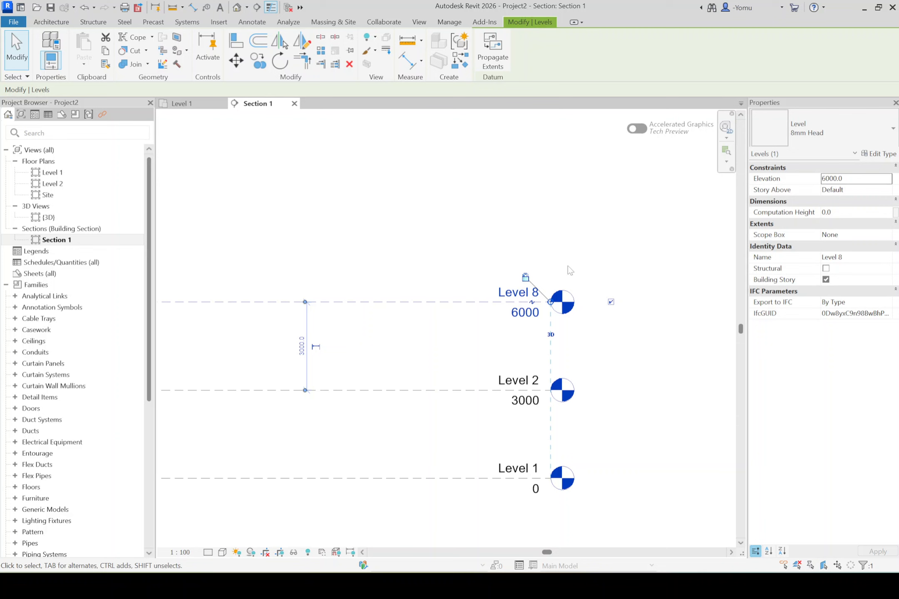
- Check the roof level's name in the sample project and rename the new top level in Project2 to Roof Line
click(657, 537)
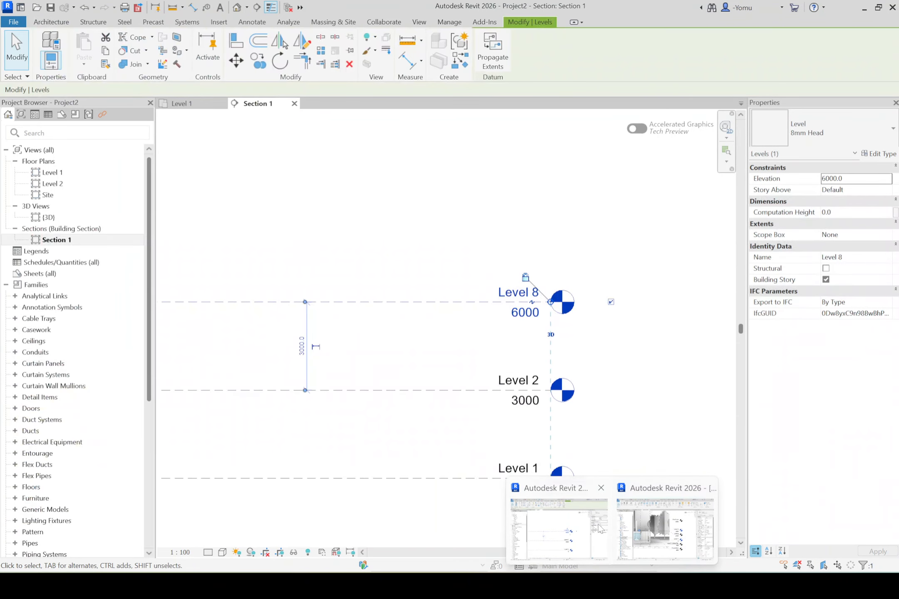
click(578, 532)
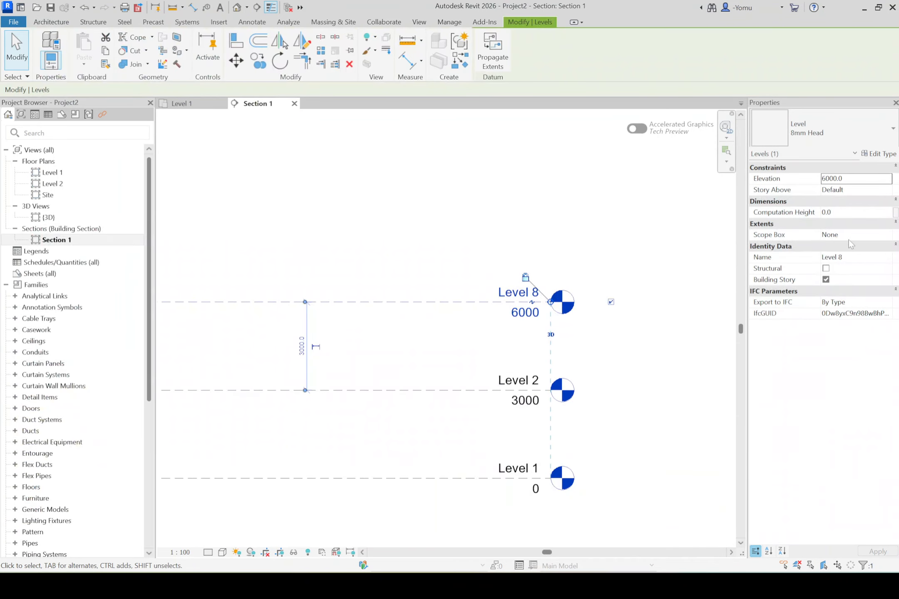
click(851, 257)
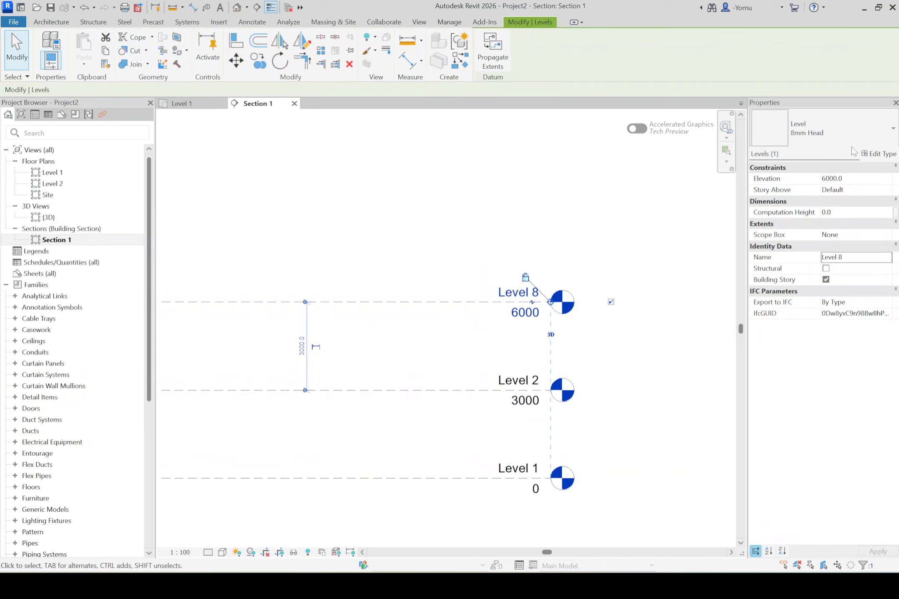
click(853, 257)
text(R)
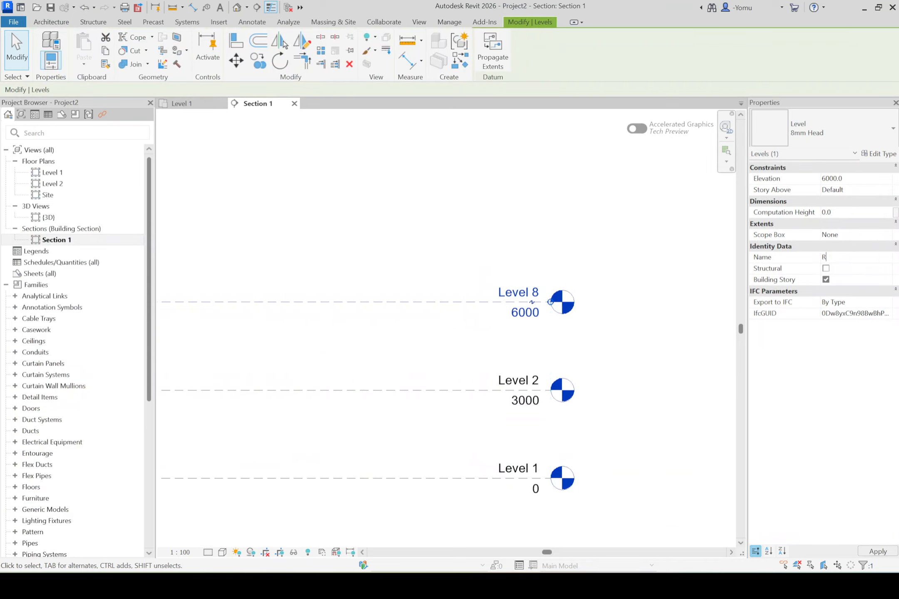
text(oof Line)
key(Return)
click(446, 220)
scroll(446, 220, down, 1)
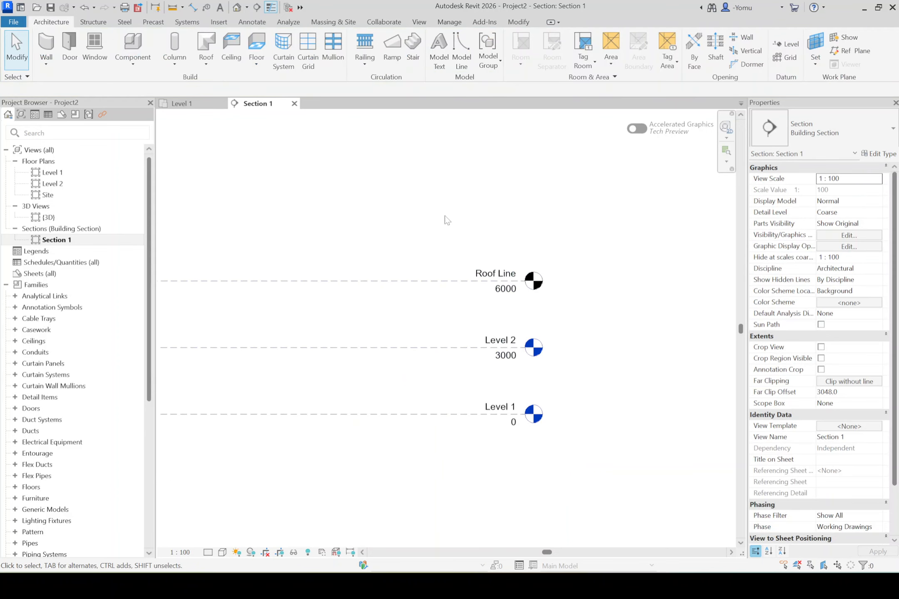
- Check the sample project's levels and copy the Roof Line level in Project2 4000 straight down, between Level 2 and Level 1
scroll(541, 292, up, 2)
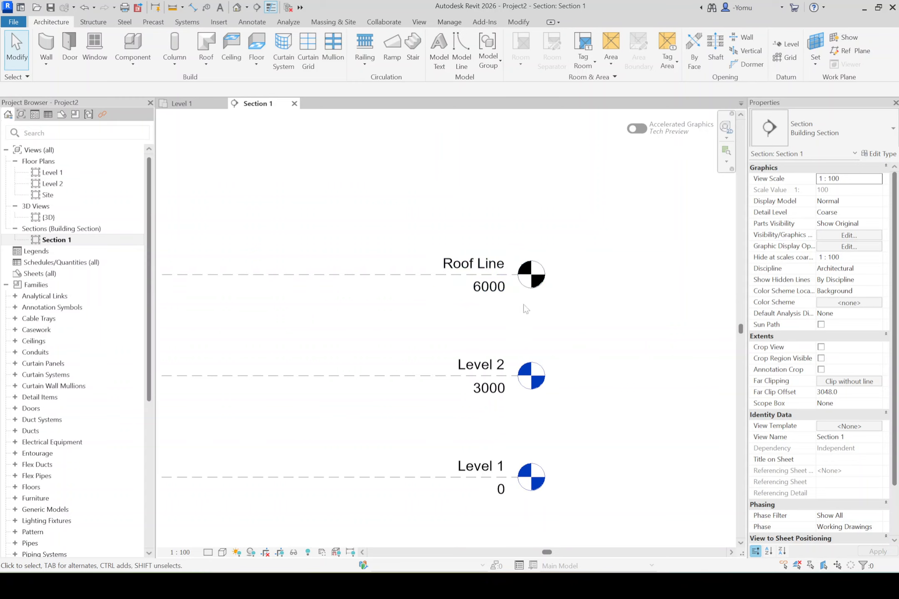
scroll(547, 301, down, 2)
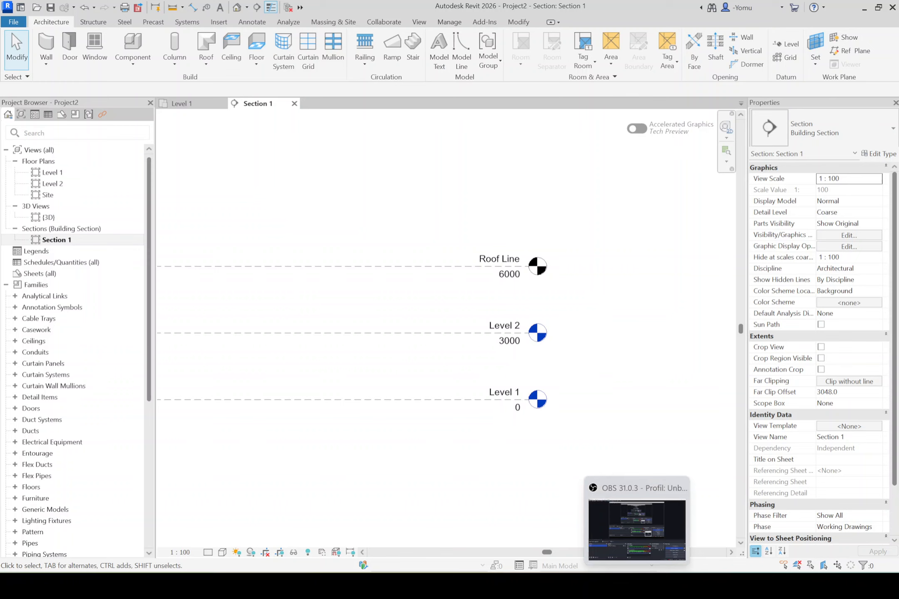
mouse_move(612, 585)
click(636, 537)
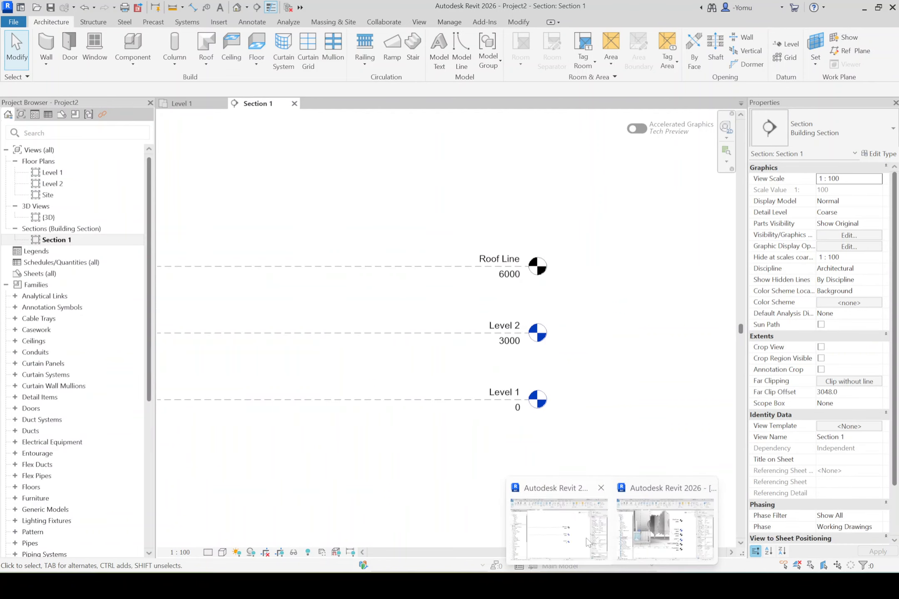
click(585, 538)
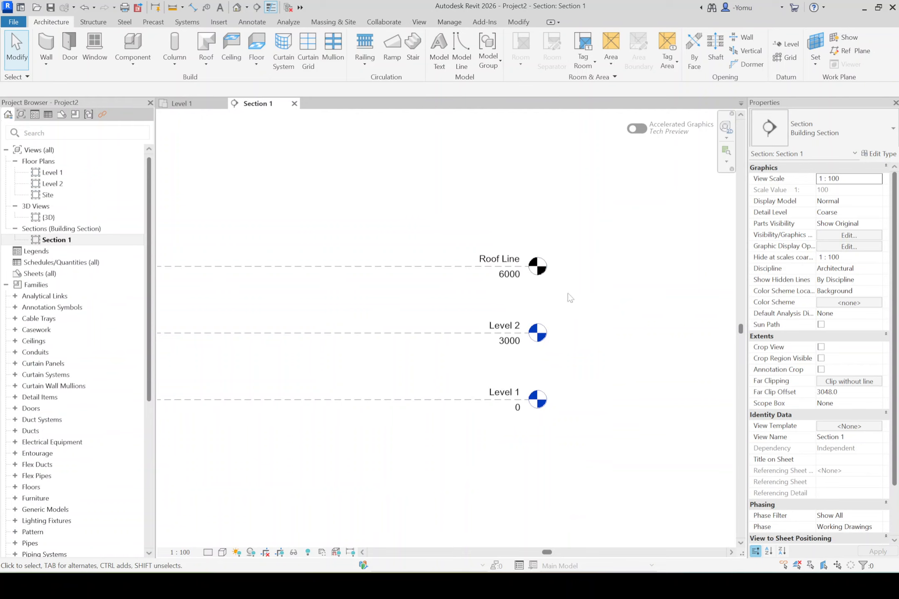
click(454, 271)
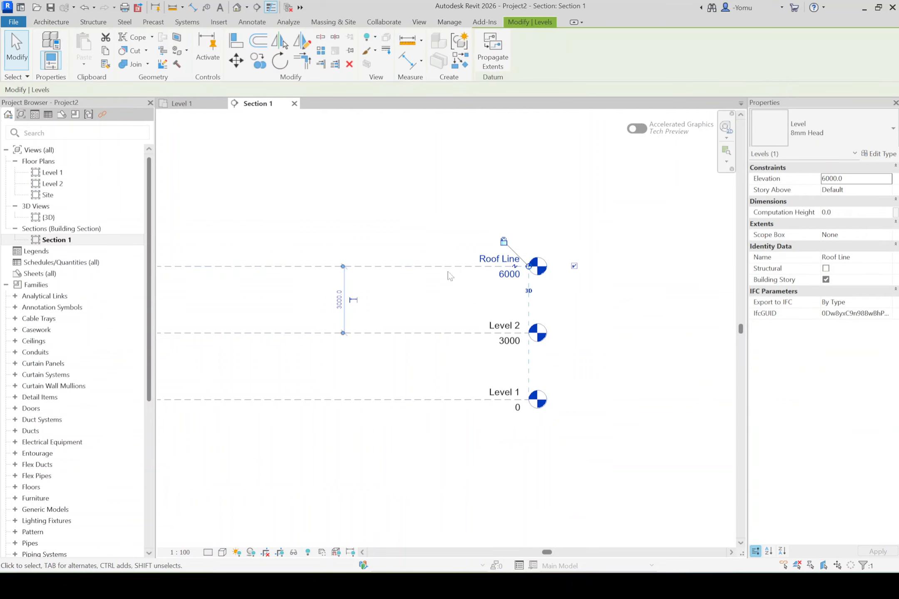
click(257, 60)
click(423, 267)
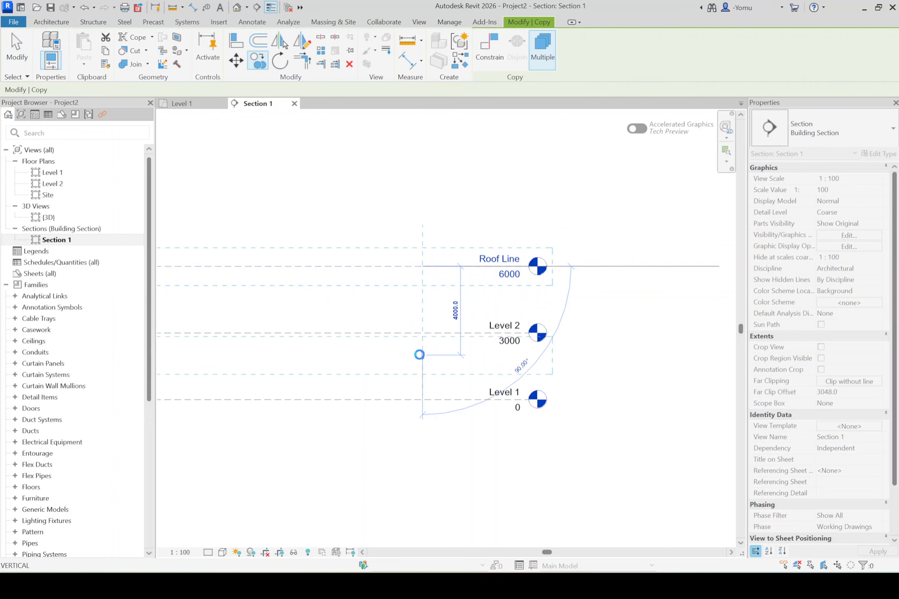
click(420, 355)
key(Escape)
key(Escape)
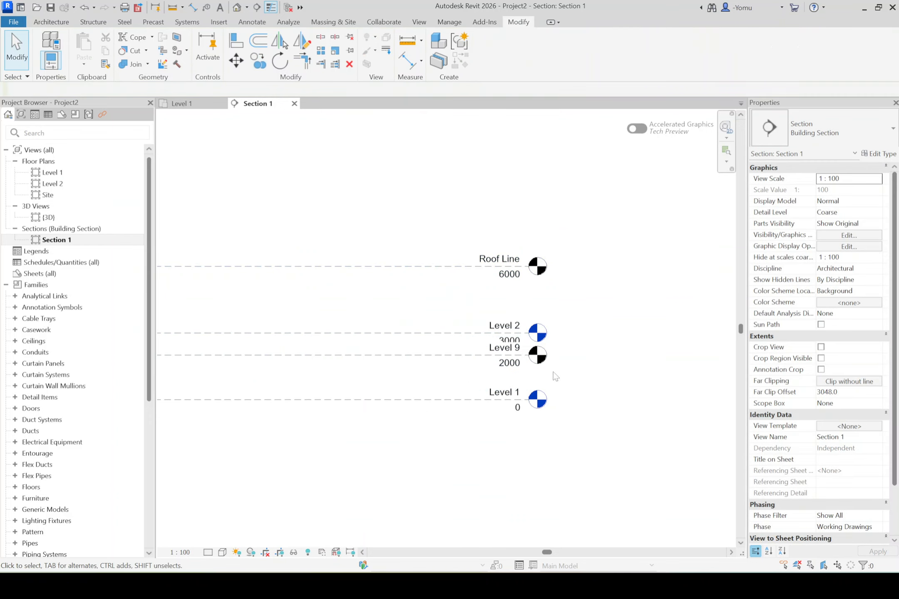
- Check the ceiling level in the sample project, then rename the copied level in Project2 to Ceiling and set its elevation to 2700
scroll(547, 377, up, 2)
click(632, 543)
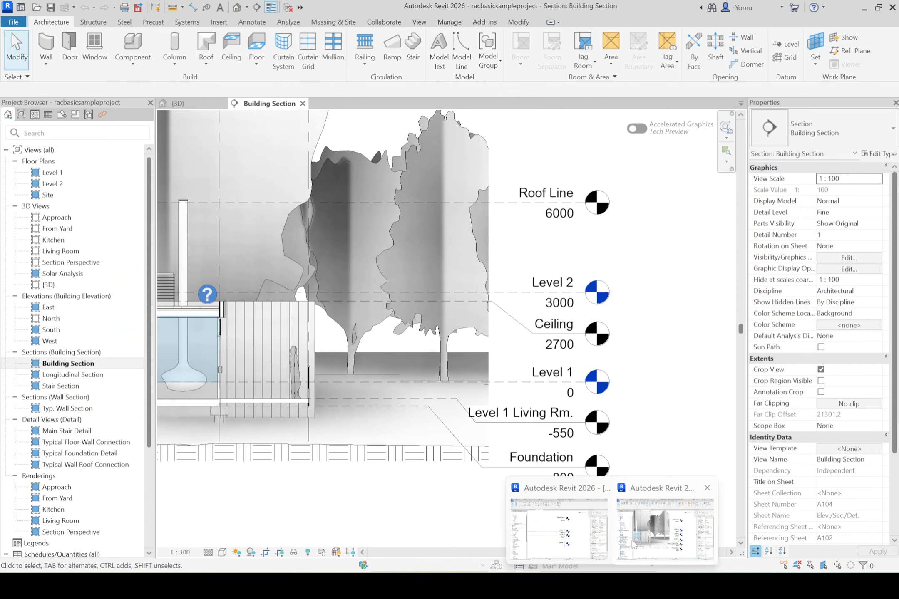
click(569, 539)
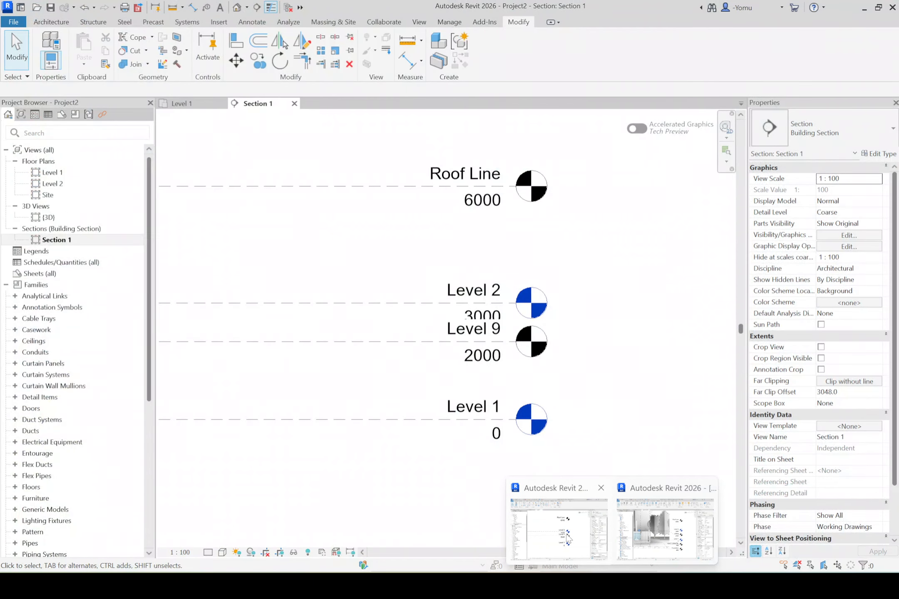
click(484, 373)
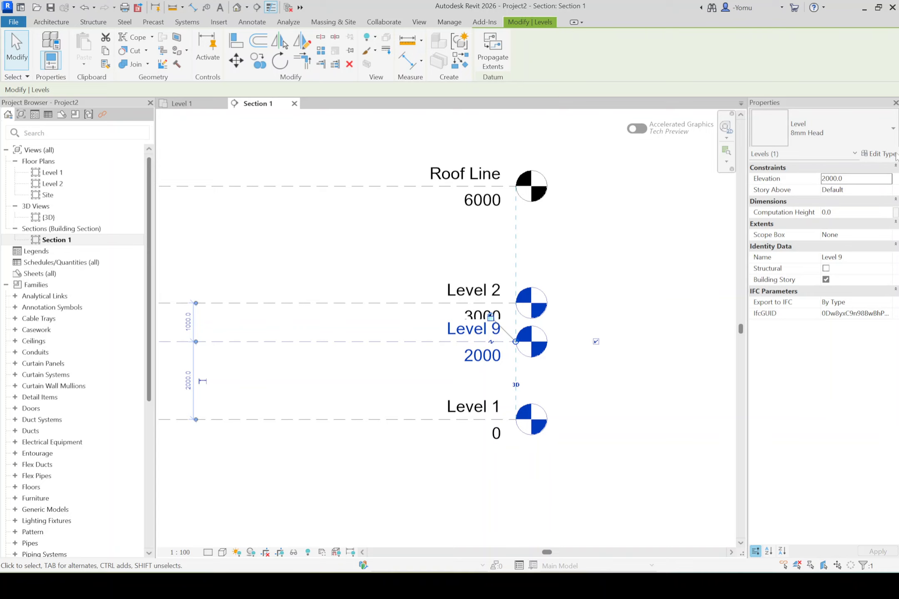
click(840, 257)
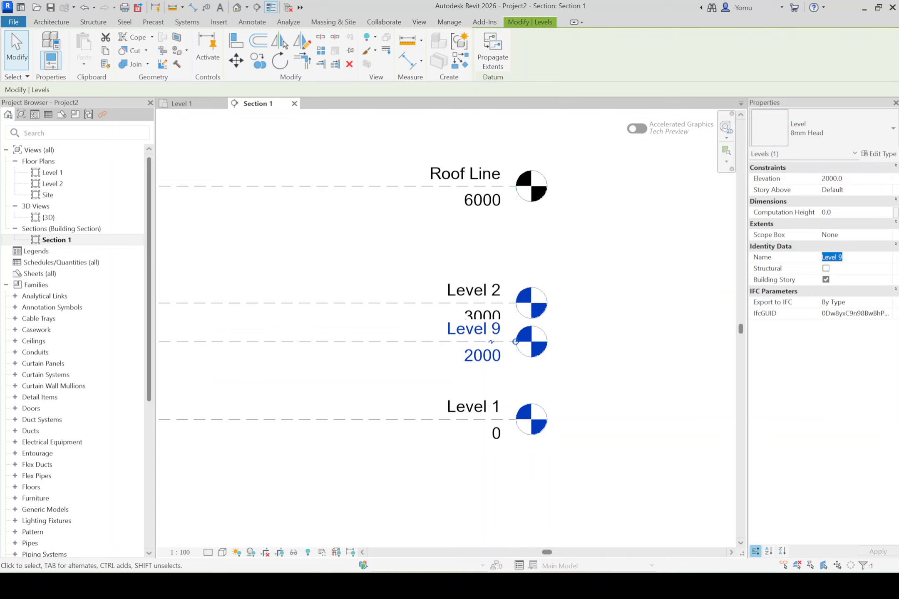
text(Ceiling)
click(850, 179)
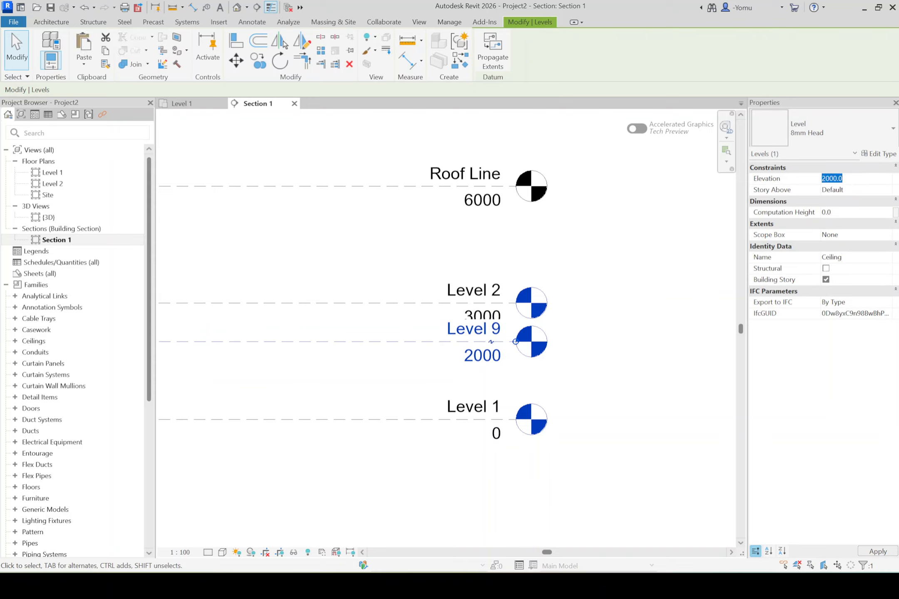
text(2)
key(Return)
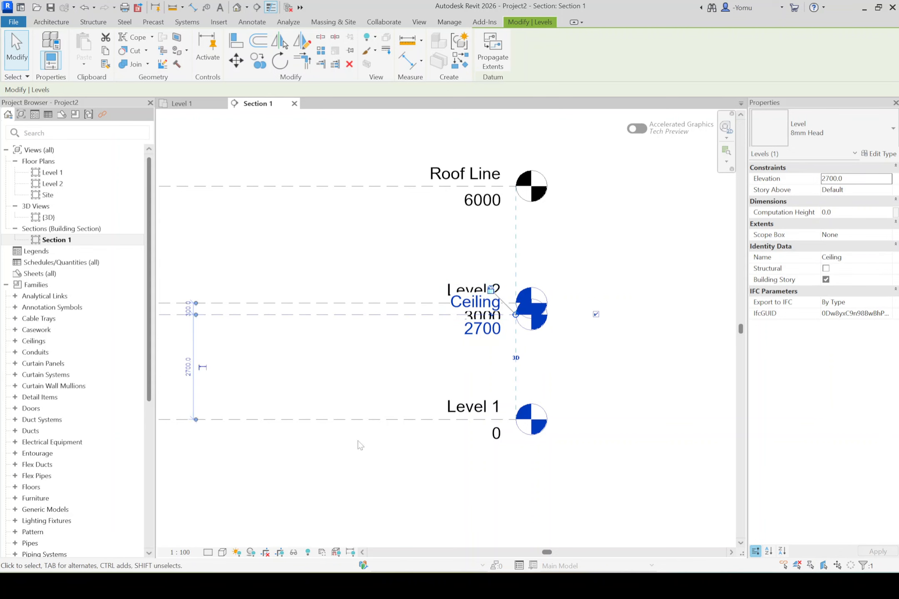
- Add an elbow to the Ceiling level line, as in the sample project, and offset its head downward clear of the Level 2 head
click(524, 539)
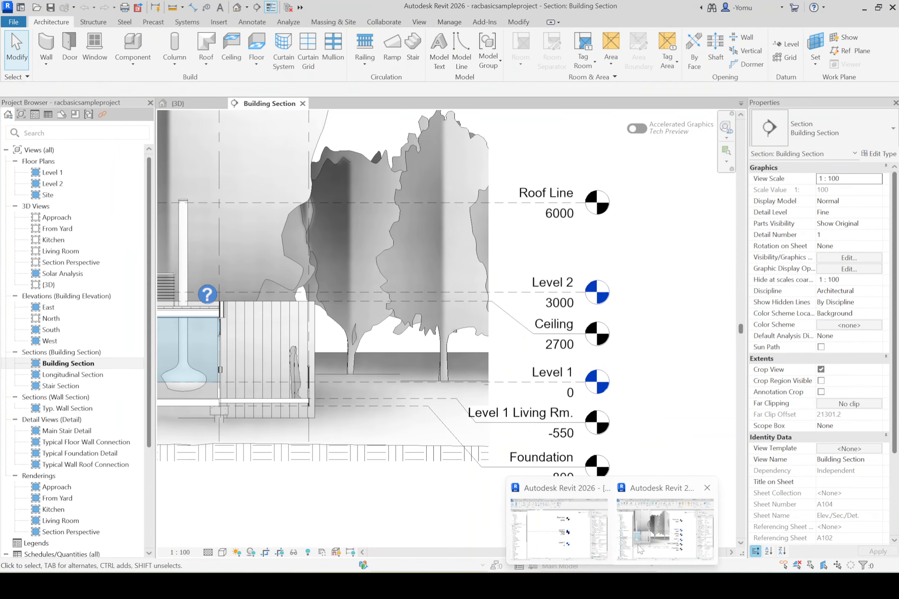
scroll(489, 321, up, 2)
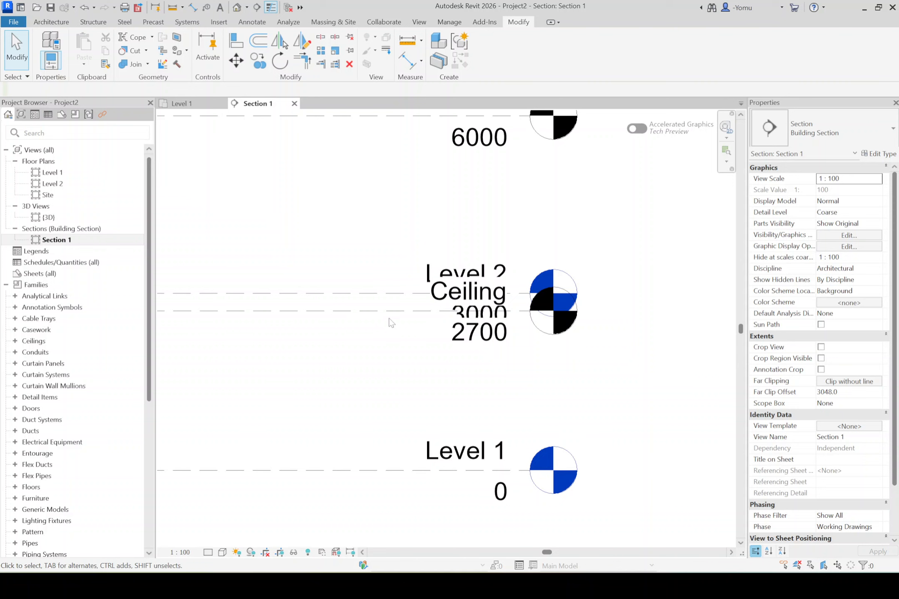
click(371, 312)
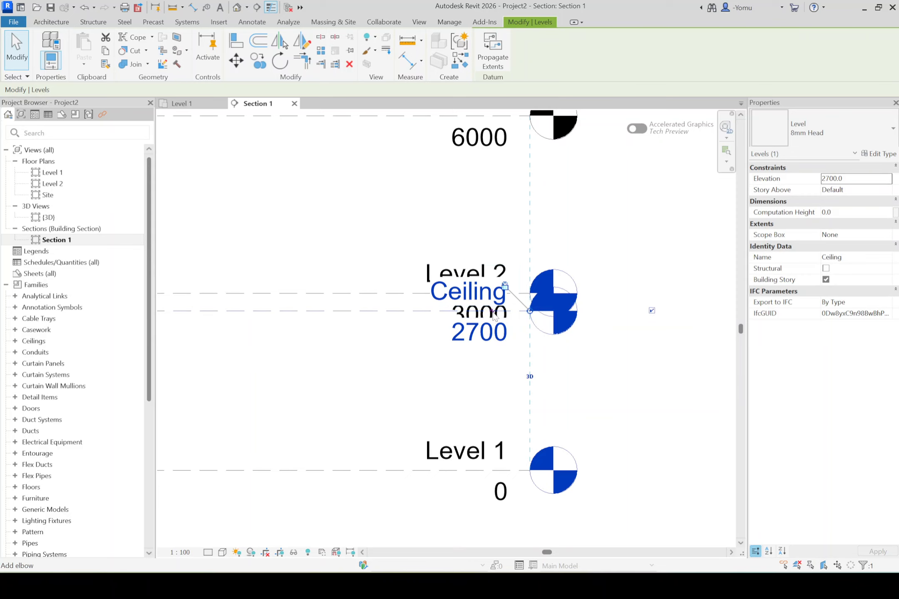
middle_drag(500, 181, 507, 231)
click(494, 172)
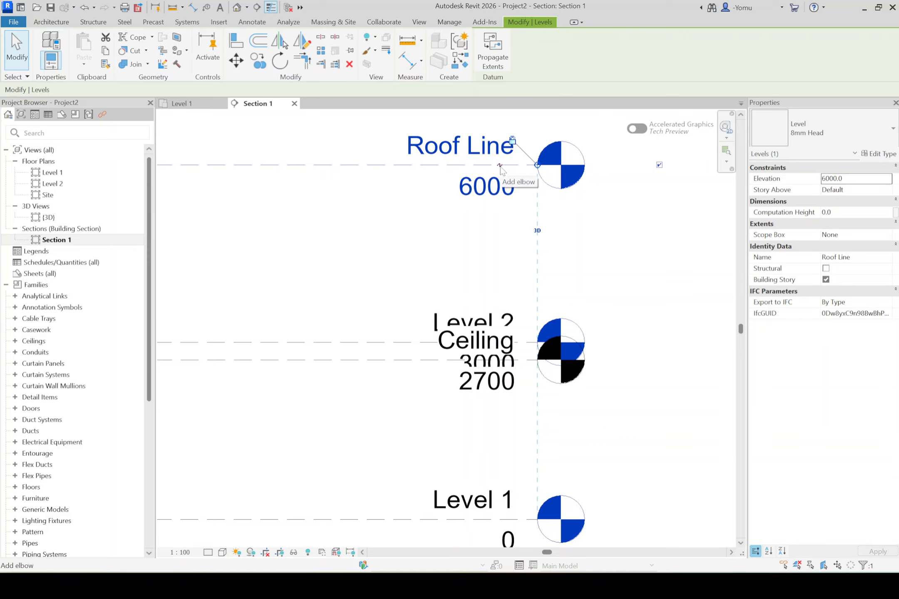
click(416, 359)
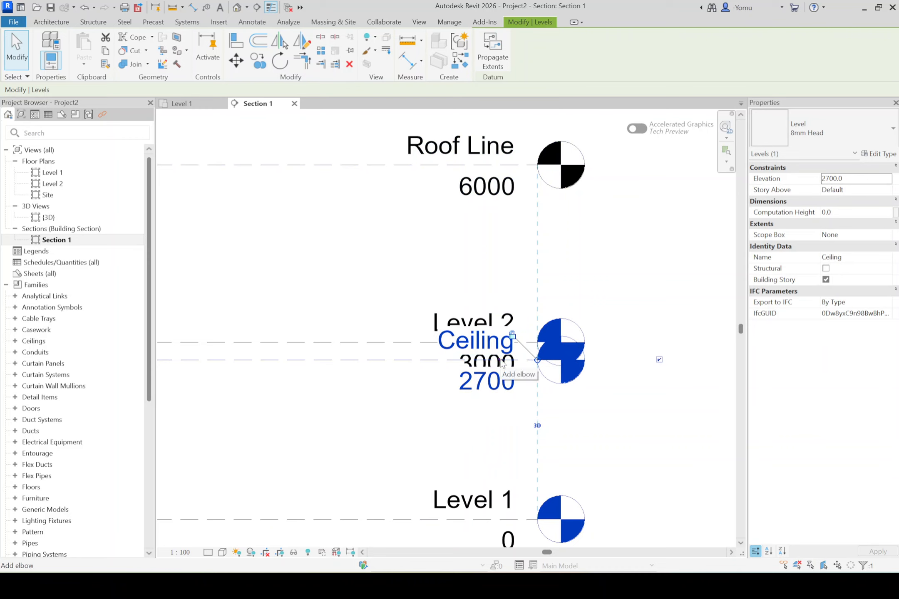
drag(501, 366, 504, 424)
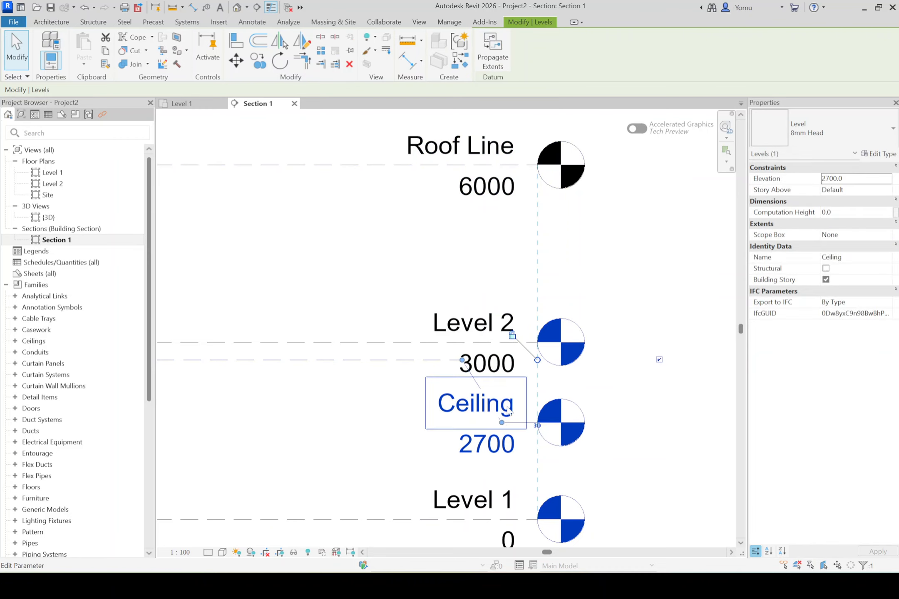
click(627, 433)
scroll(602, 415, down, 3)
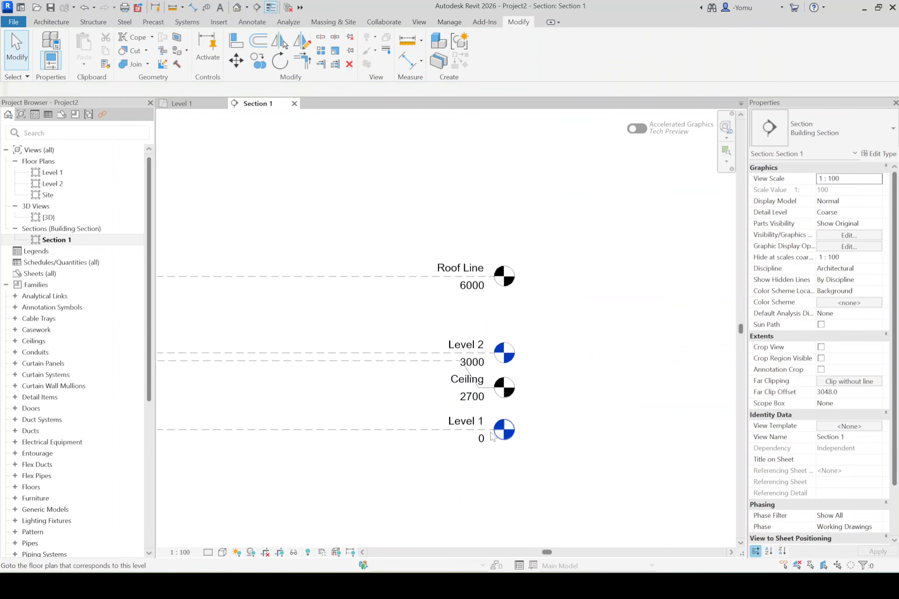
scroll(536, 333, down, 2)
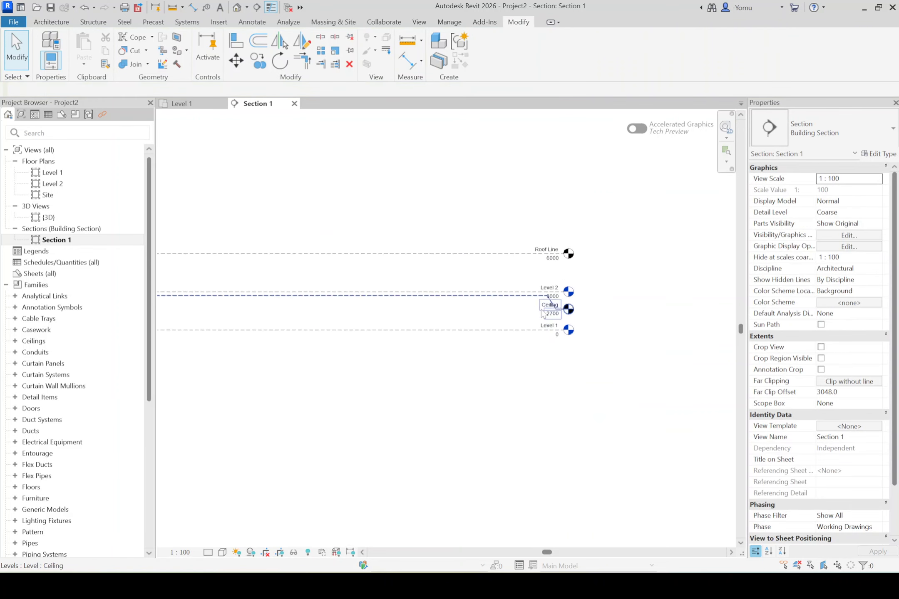
- Check the levels below Level 1 in the sample project and copy Level 1 in Project2 550 straight down
scroll(558, 292, up, 4)
click(644, 539)
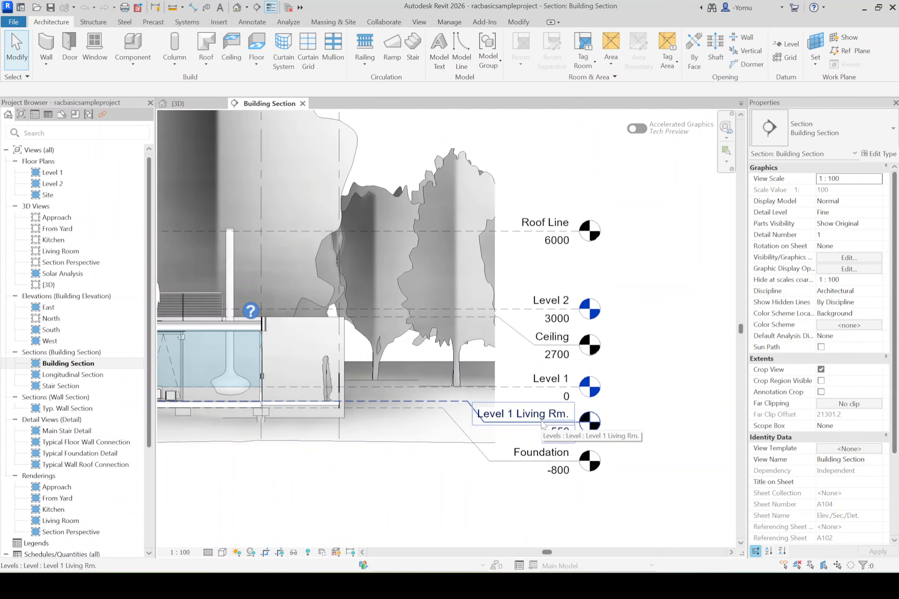
scroll(543, 426, down, 4)
scroll(547, 433, up, 5)
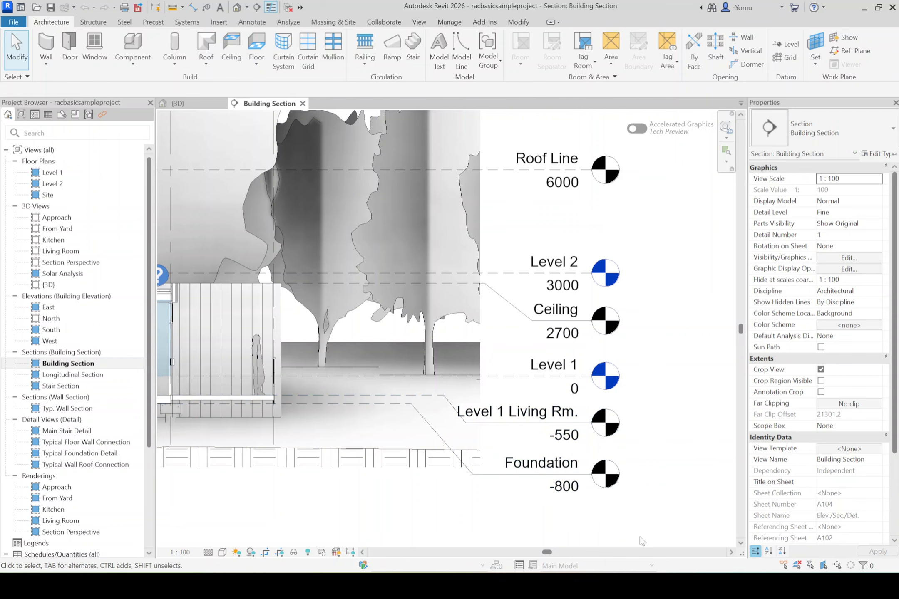
mouse_move(612, 586)
click(577, 504)
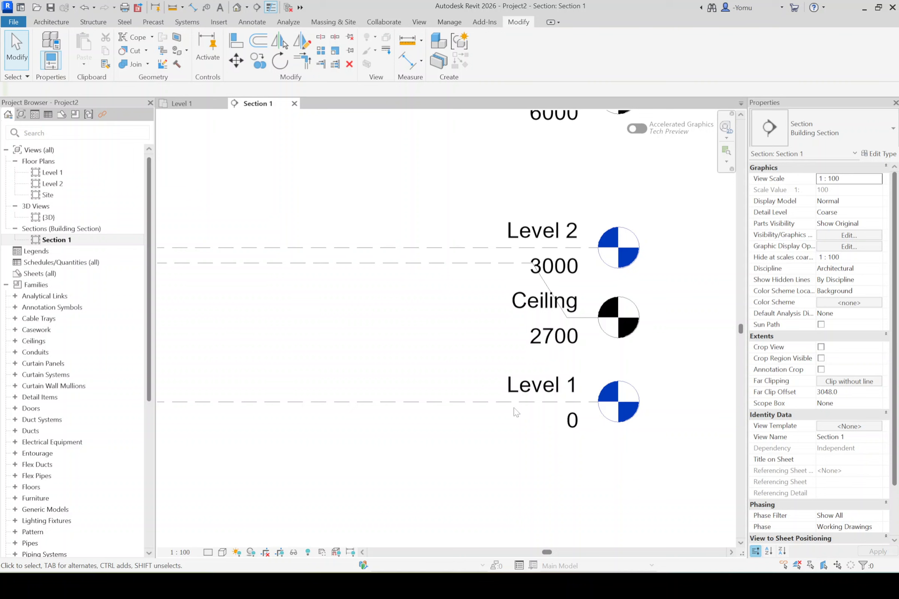
click(517, 395)
click(258, 60)
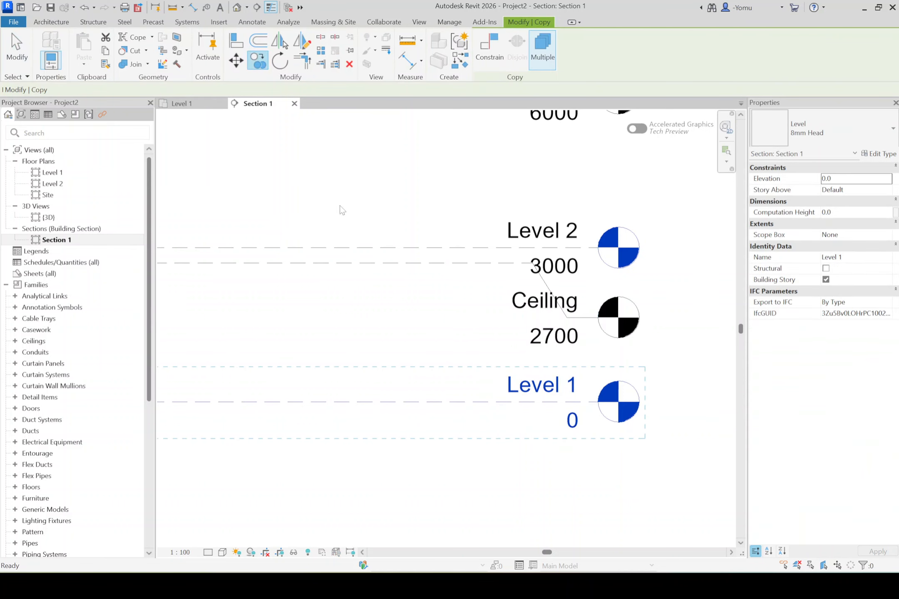
click(515, 402)
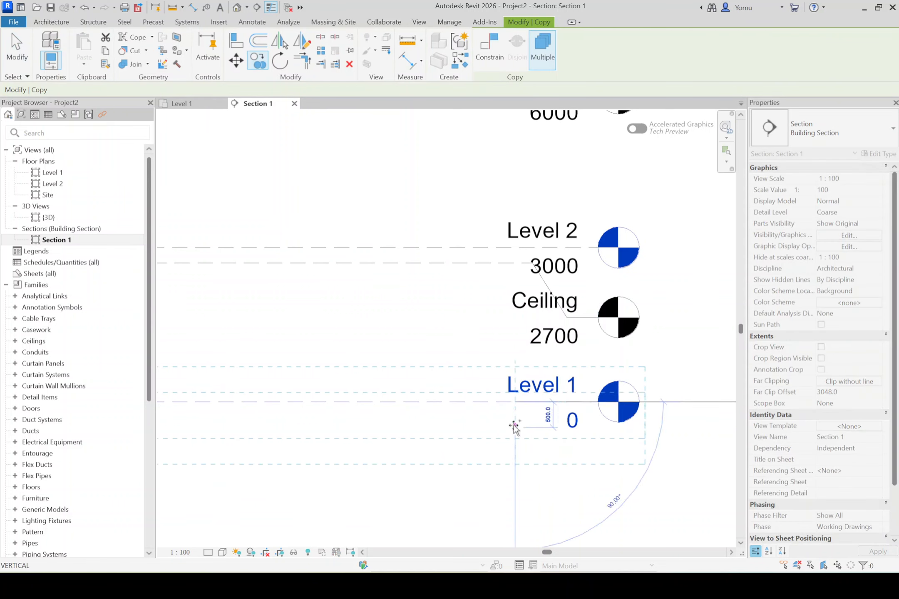
text(5)
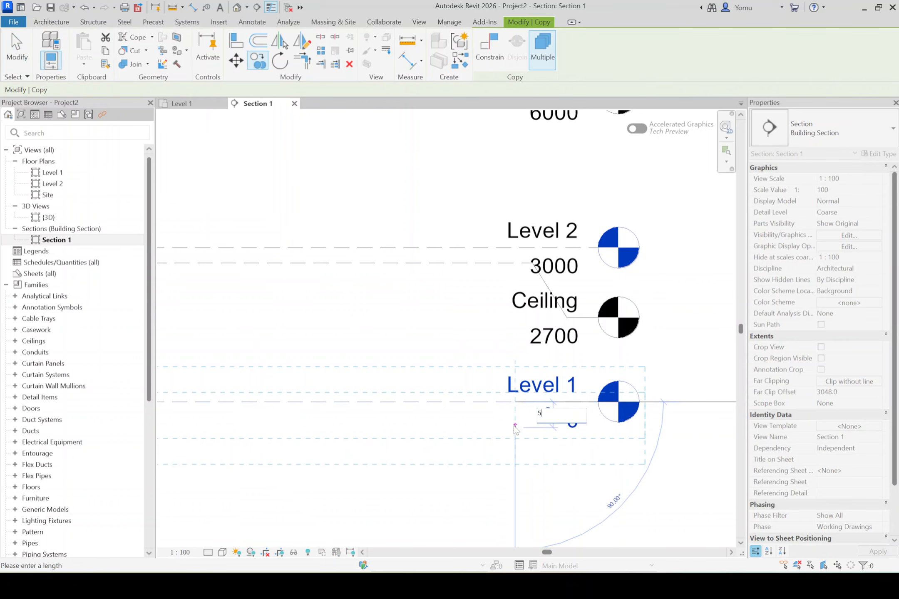
text(50)
key(Return)
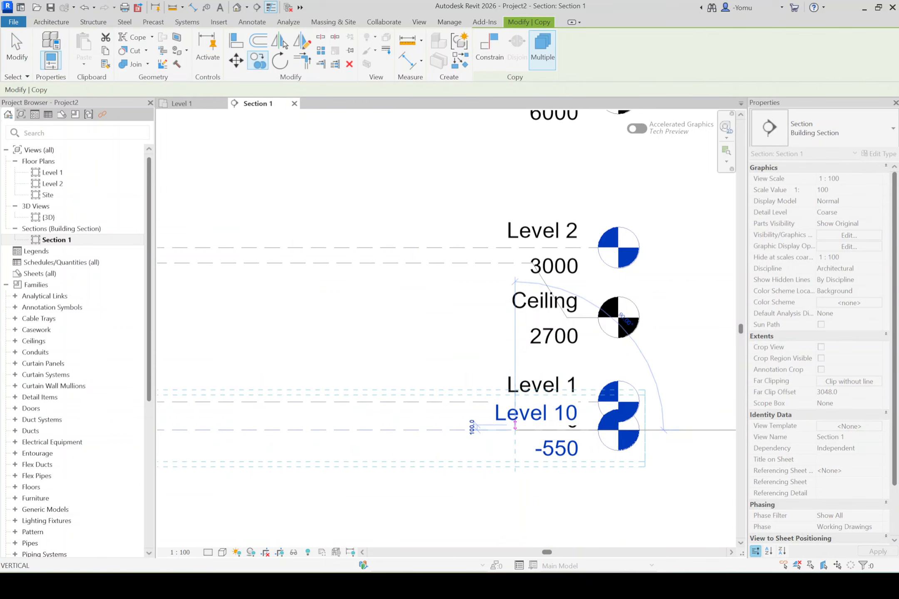
- Check the foundation level in the sample project and copy Level 1 in Project2 800 straight down
click(627, 545)
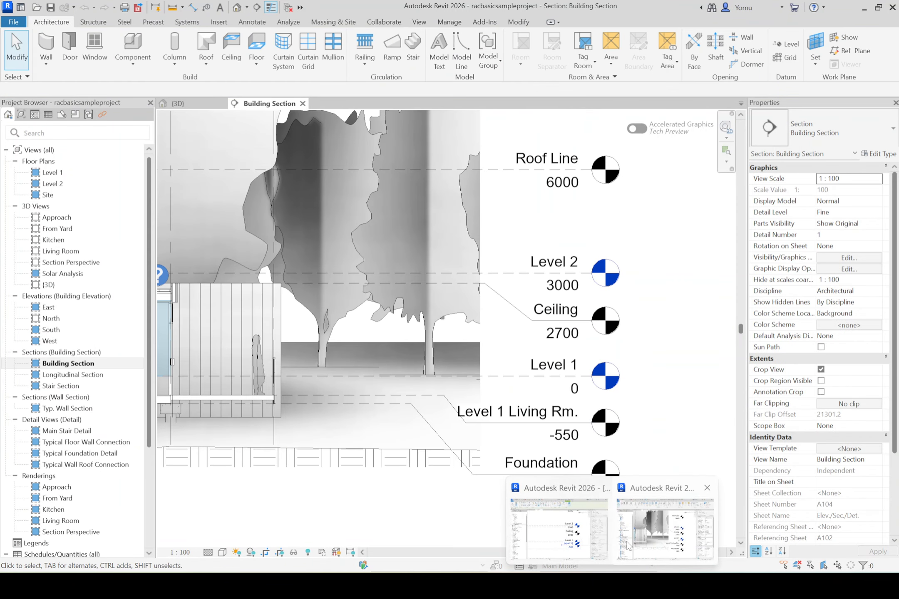
click(589, 552)
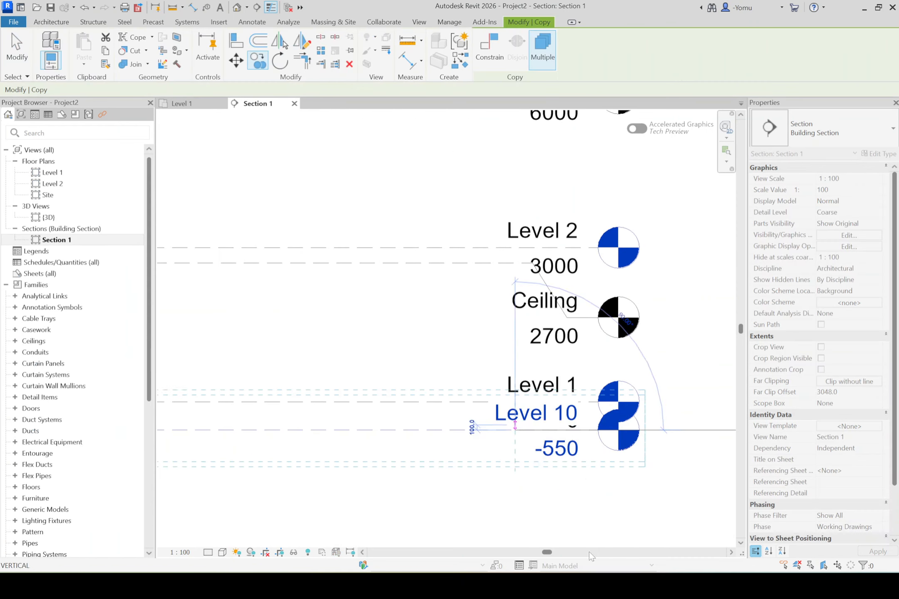
key(Escape)
click(442, 400)
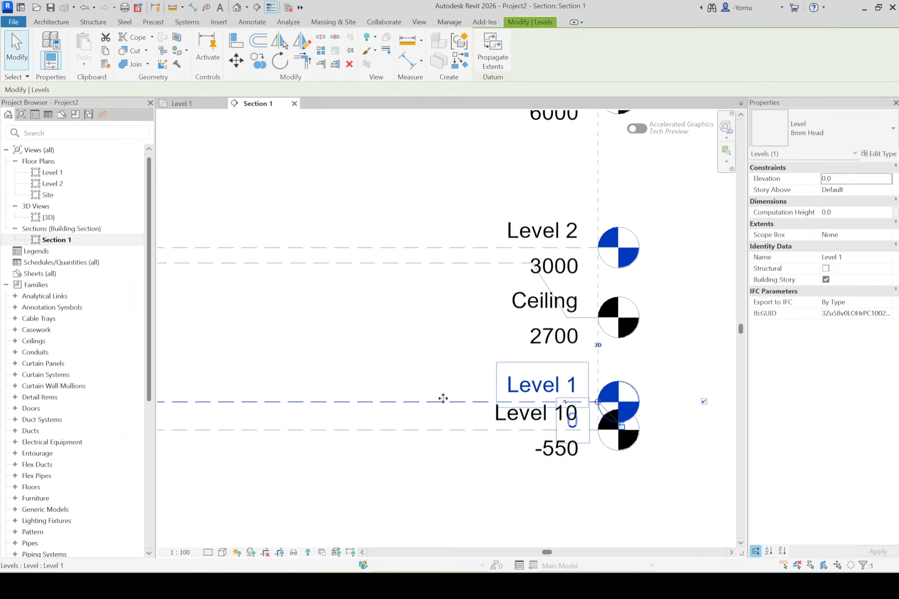
click(257, 61)
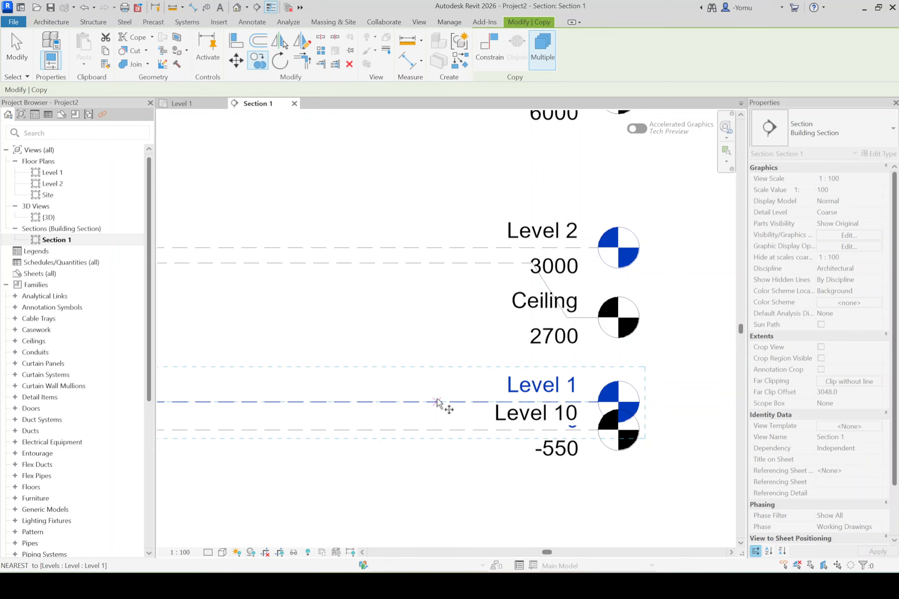
click(437, 401)
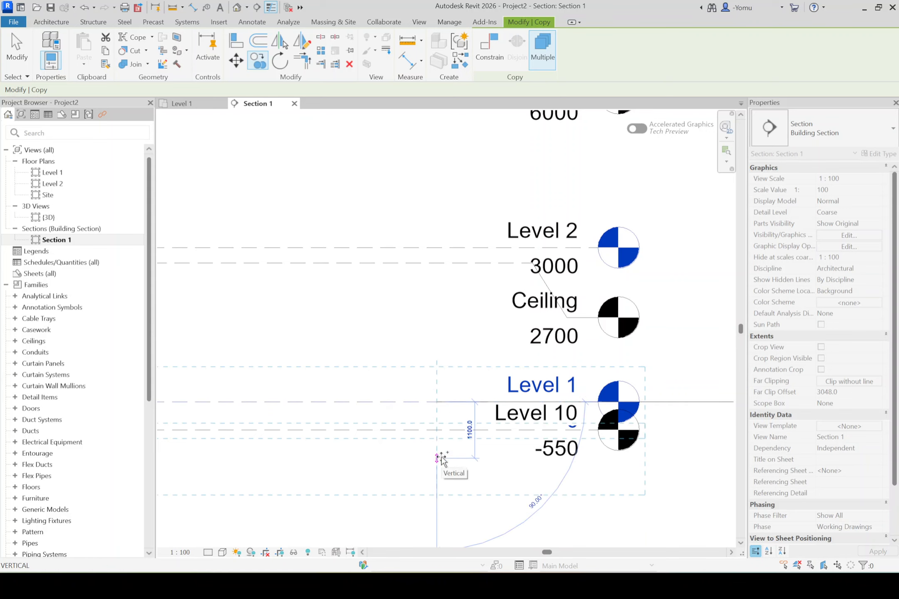
text(800)
key(Return)
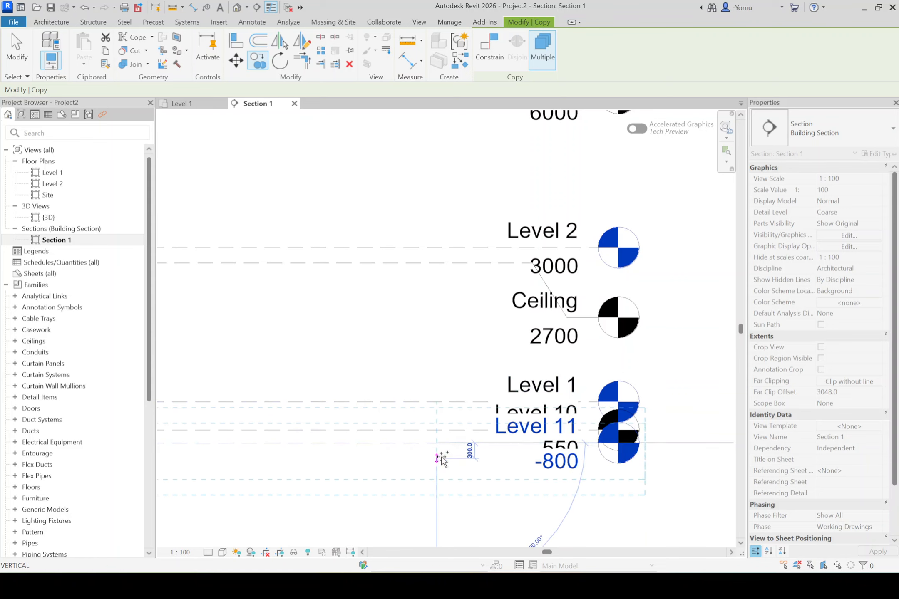
key(Escape)
key(Escape)
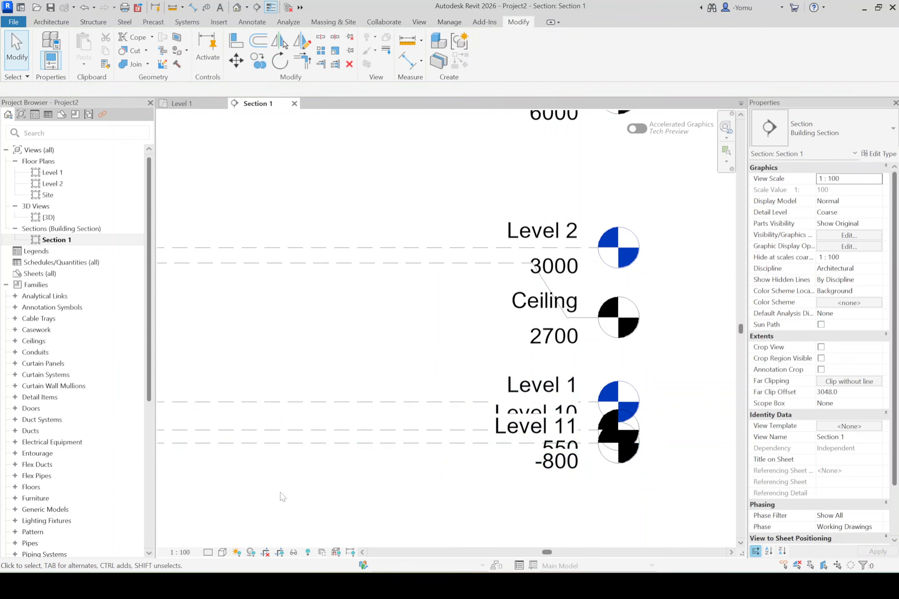
- Set the section view's scale to 1:20 so the crowded level heads below Level 1 separate
click(167, 552)
click(190, 438)
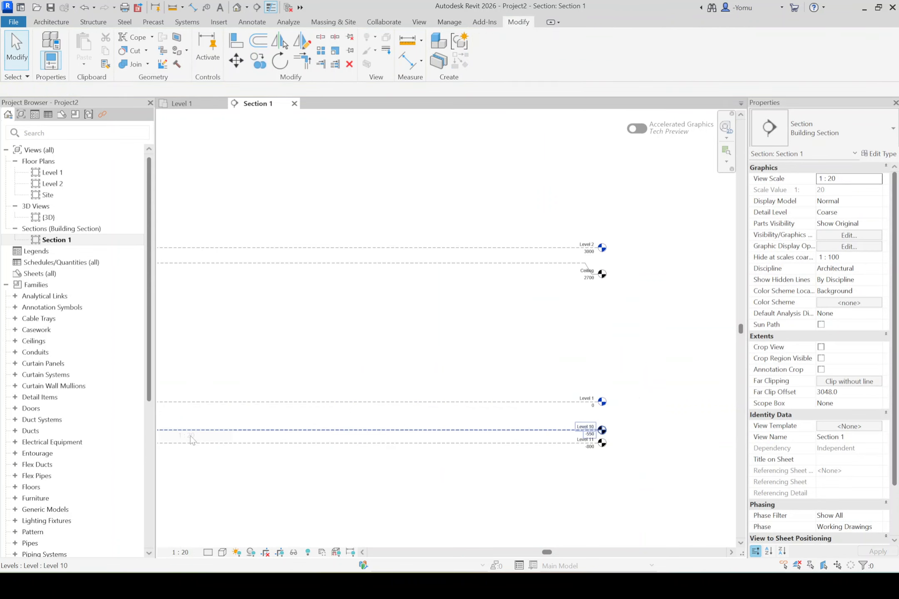
scroll(603, 462, up, 5)
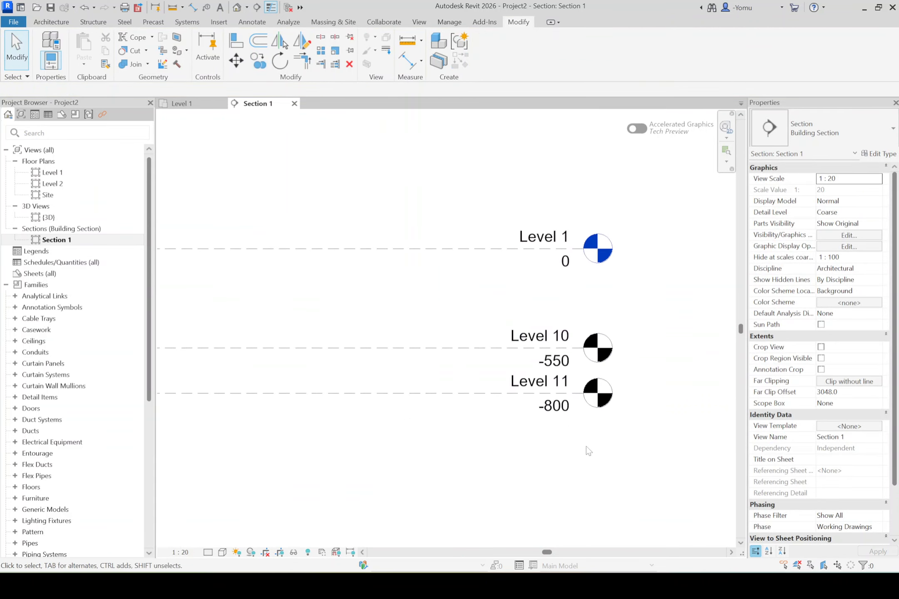
- Add an elbow to the level line at -550 and offset its head upward, between the Level 1 and -800 heads
middle_drag(561, 349, 440, 414)
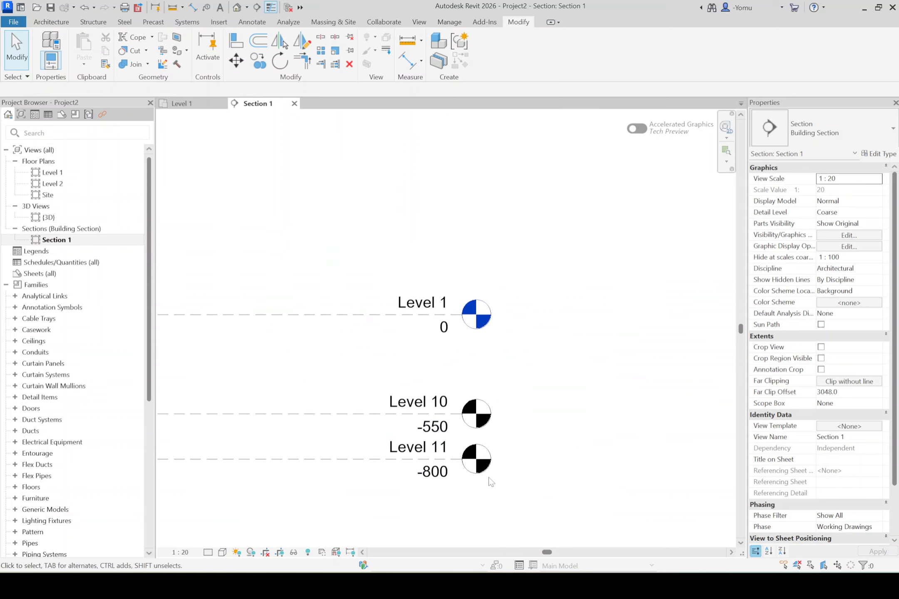
click(371, 415)
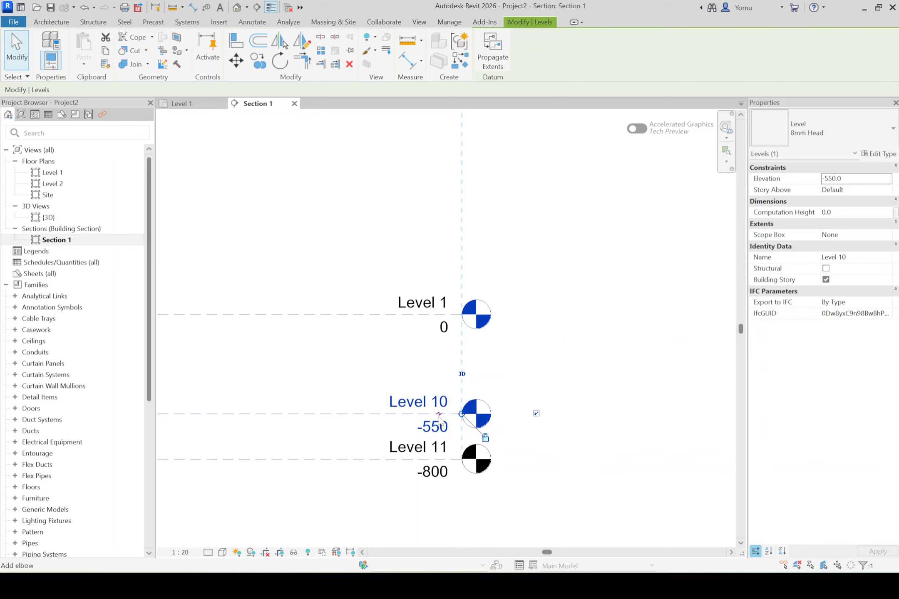
drag(437, 412, 441, 379)
click(641, 364)
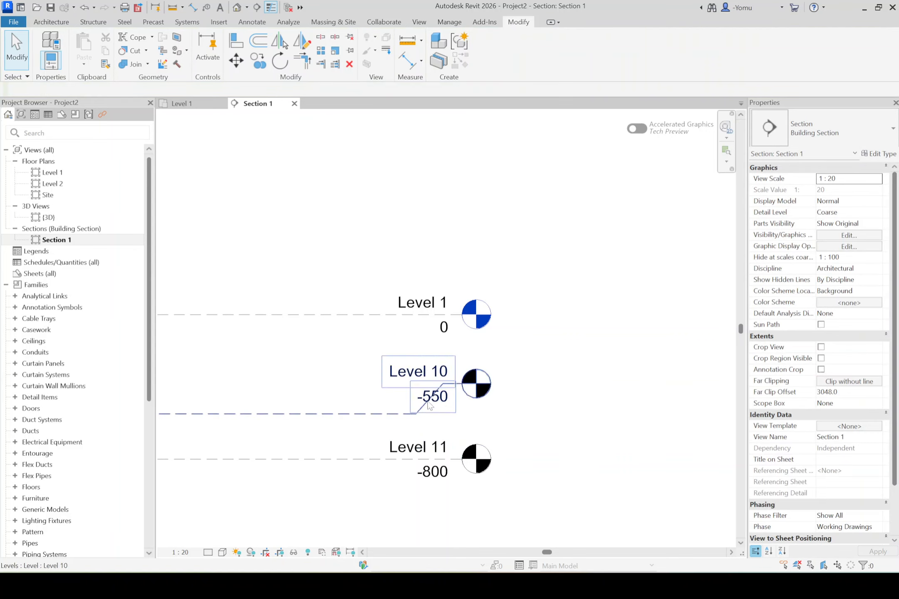
- Change the section view's scale to 1:25 and look over all levels from the Roof Line down to -800
scroll(509, 391, down, 2)
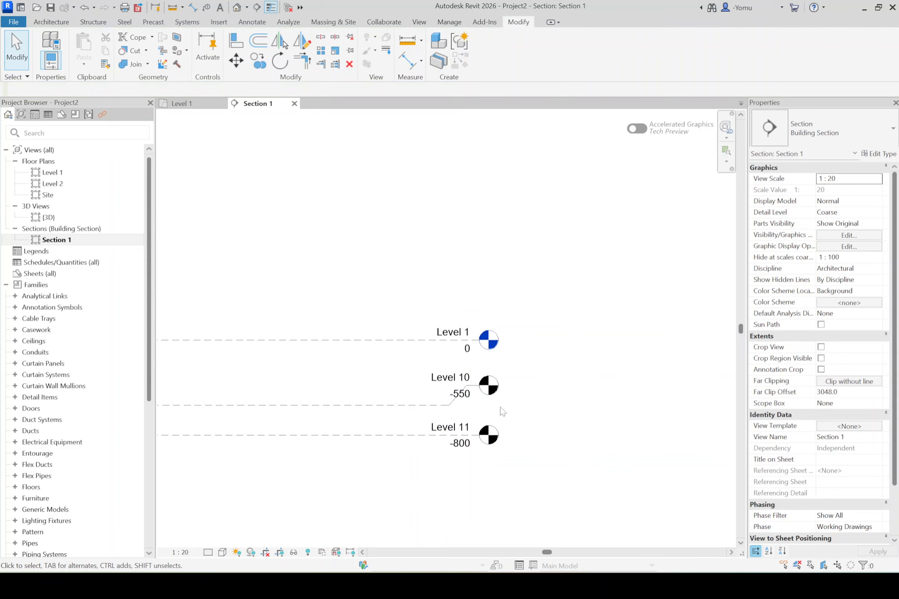
scroll(500, 407, down, 3)
middle_drag(537, 413, 537, 416)
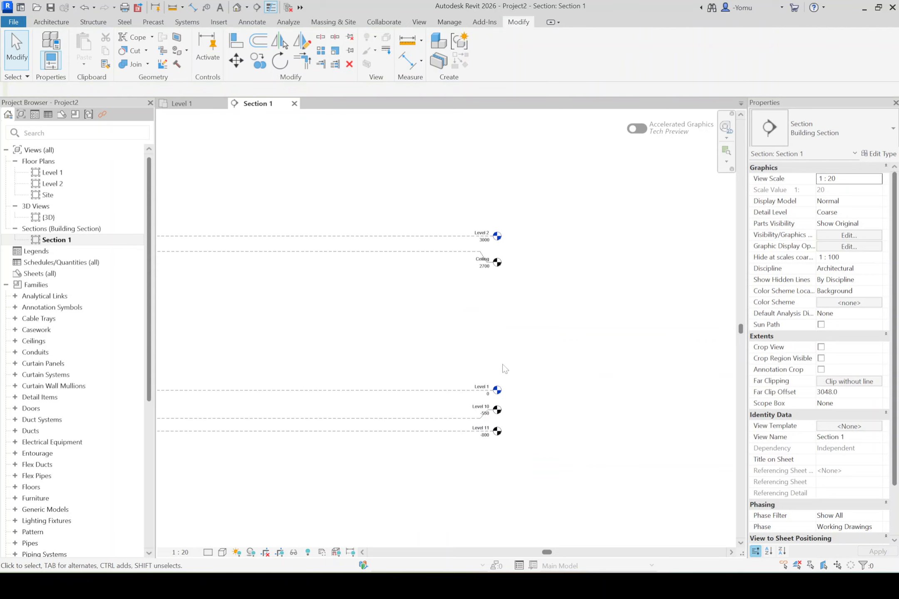
middle_drag(420, 329, 498, 395)
click(180, 552)
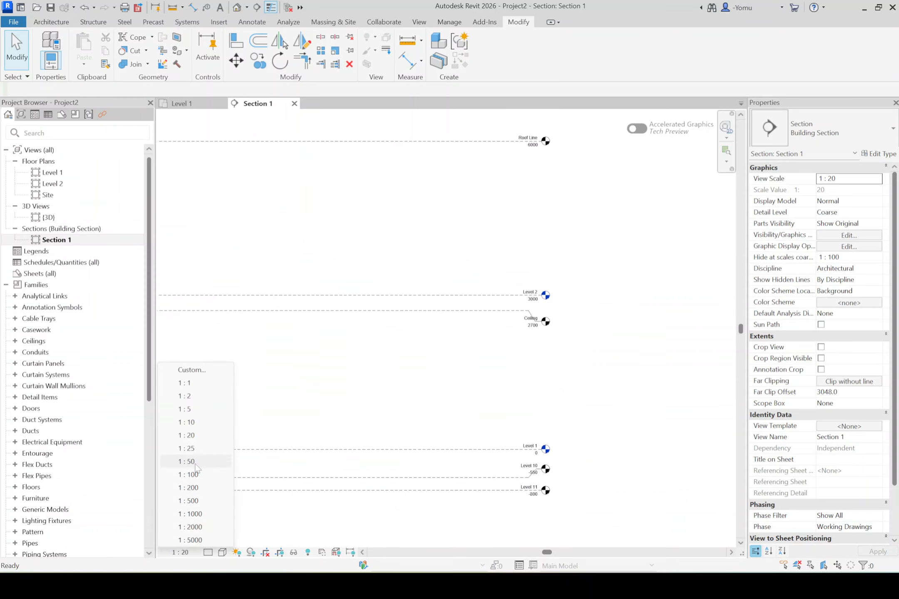
click(194, 449)
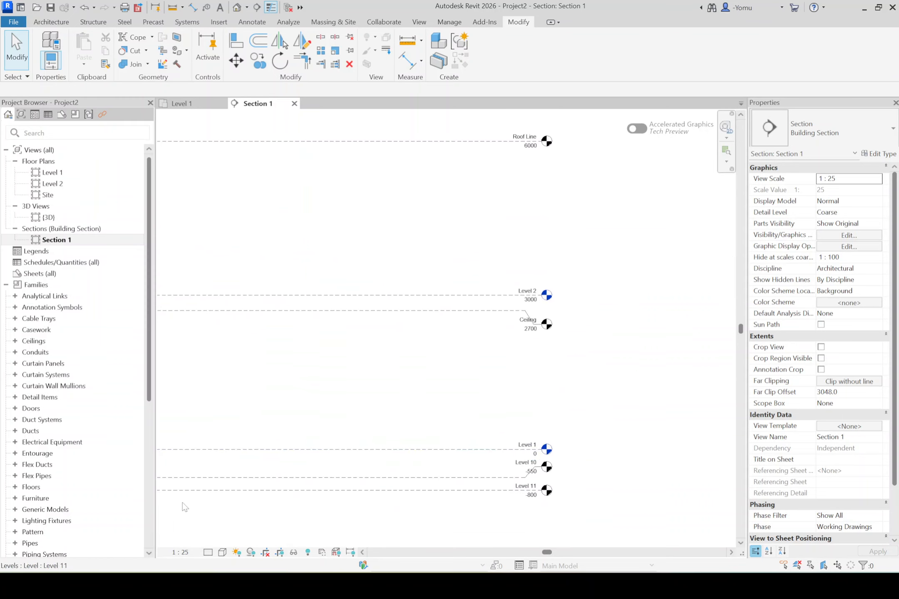
middle_drag(559, 409, 419, 389)
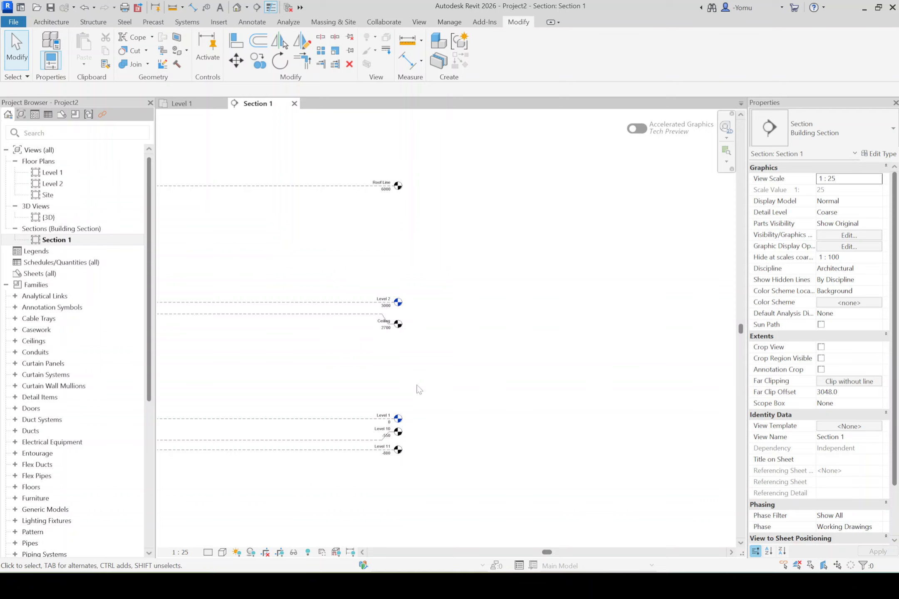